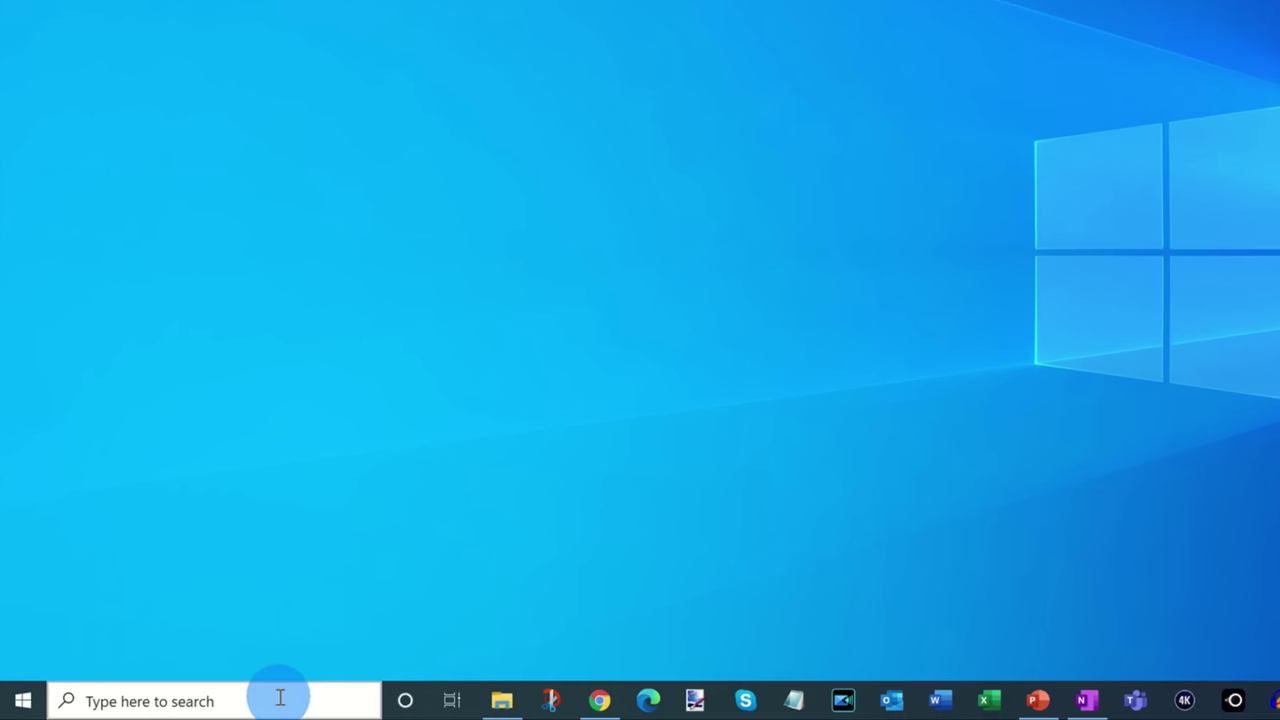
# Search the taskbar for 'game bar' to bring up Xbox Game Bar
pyautogui.click(215, 704)
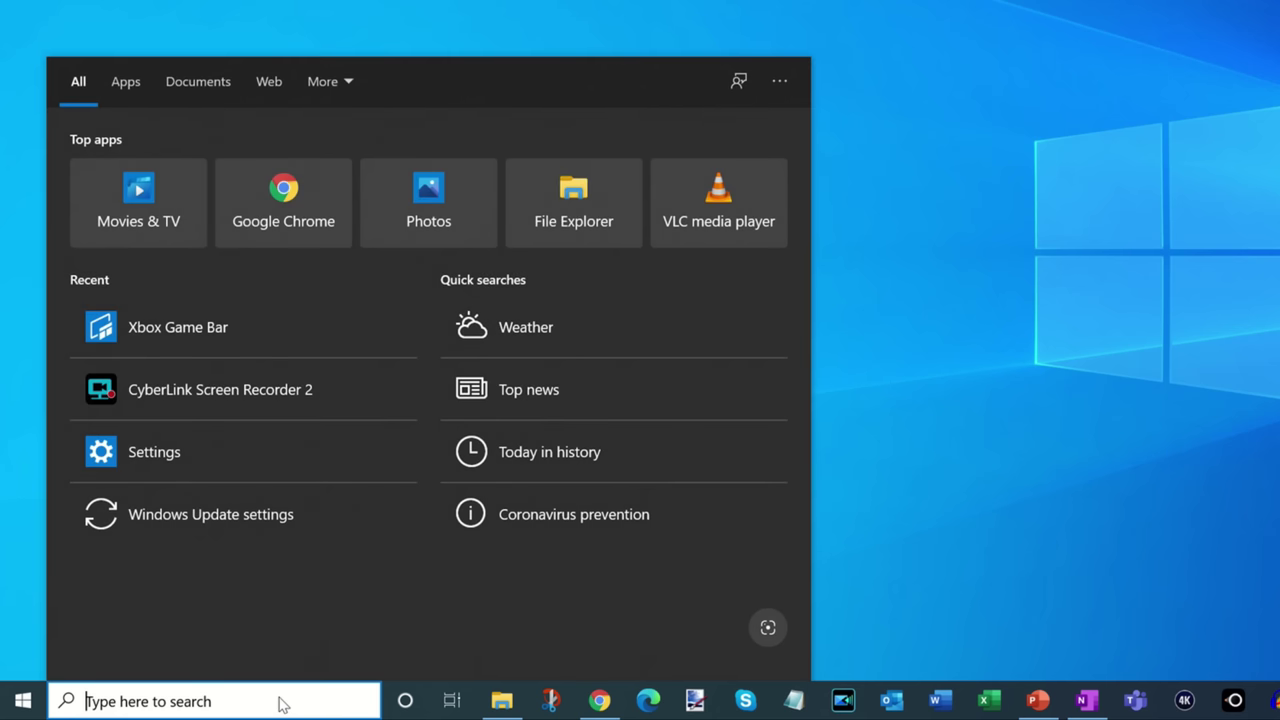
pyautogui.write('game bar')
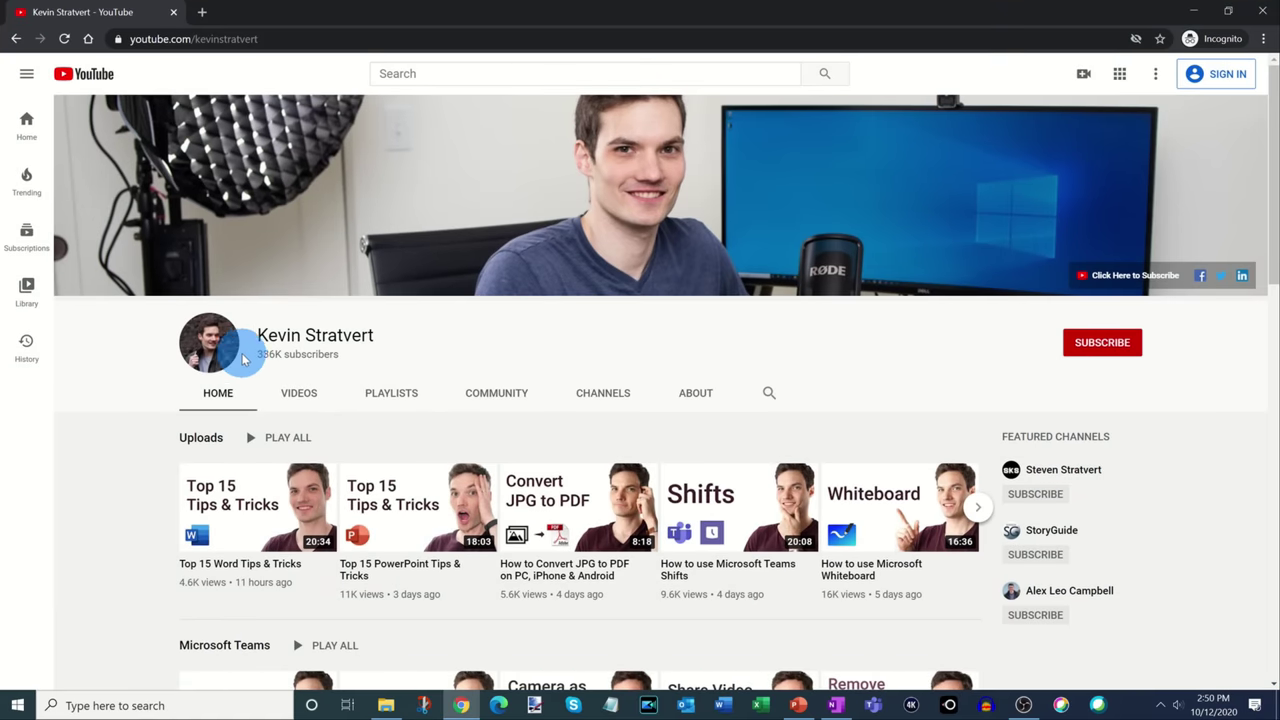
# Record a short Game Bar clip of the YouTube channel page while scrolling it
pyautogui.press('super+g')
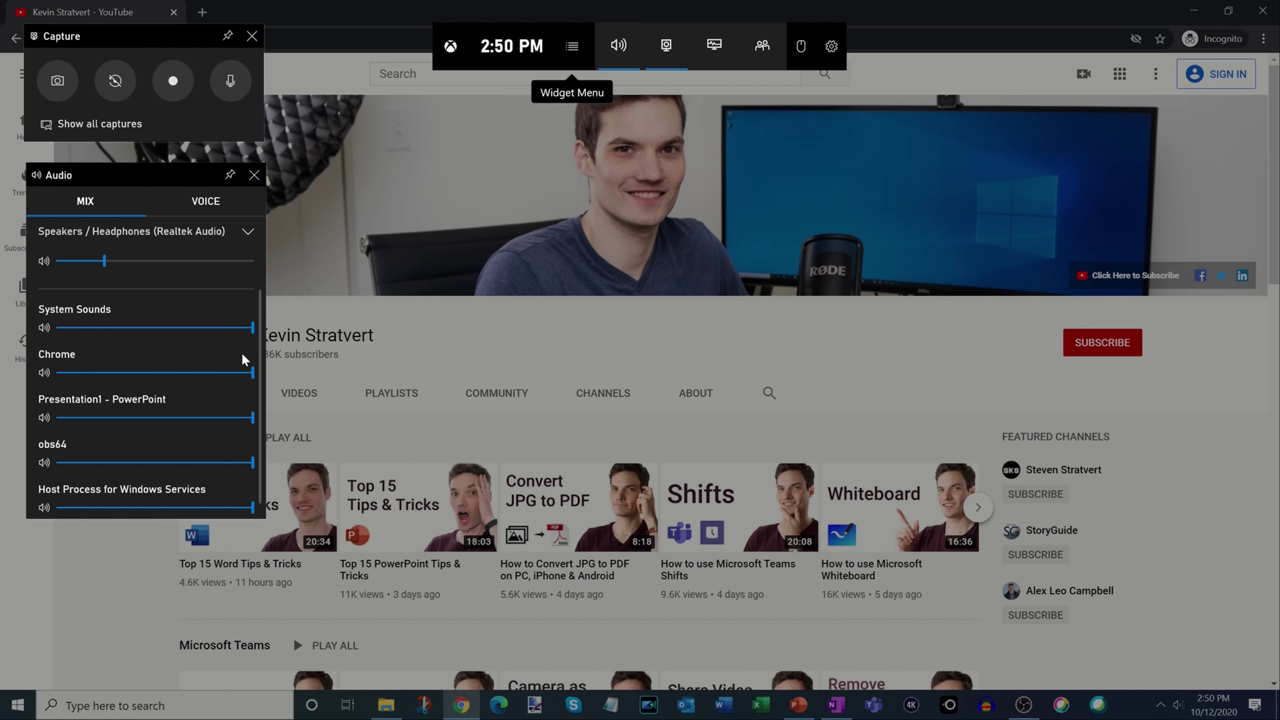
pyautogui.click(174, 81)
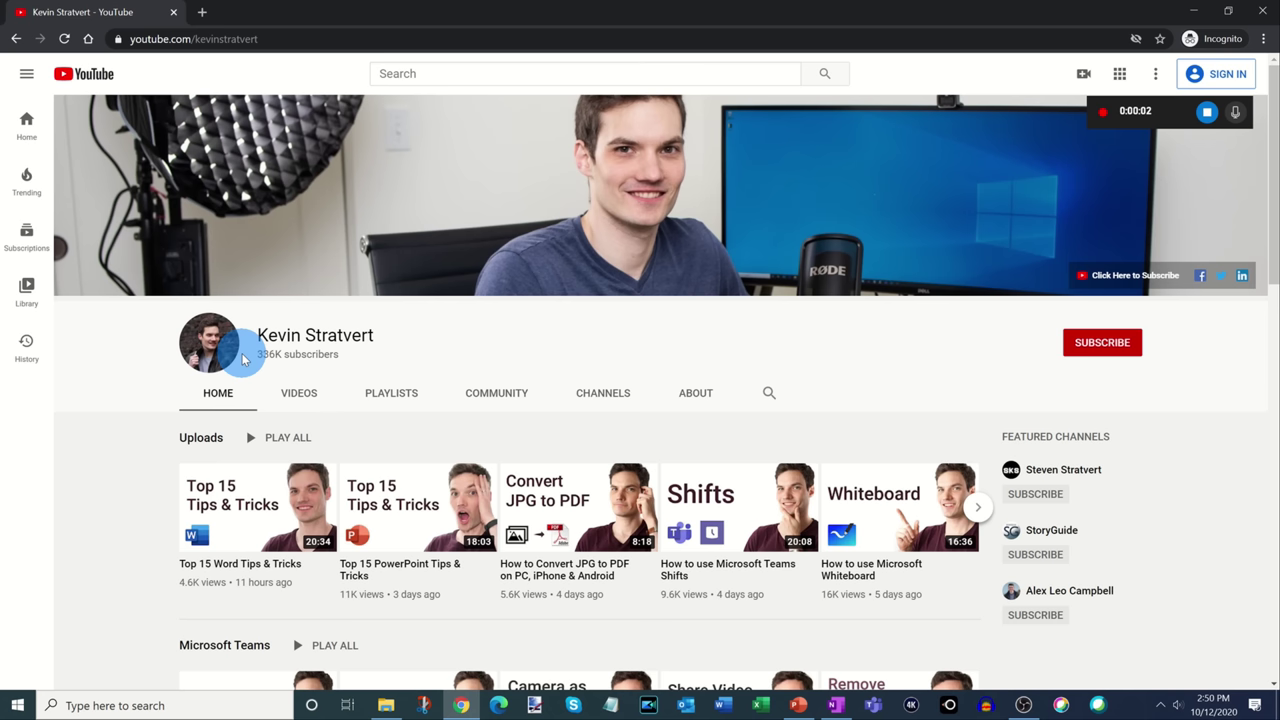
pyautogui.scroll(-8, 242, 353)
pyautogui.scroll(7, 243, 358)
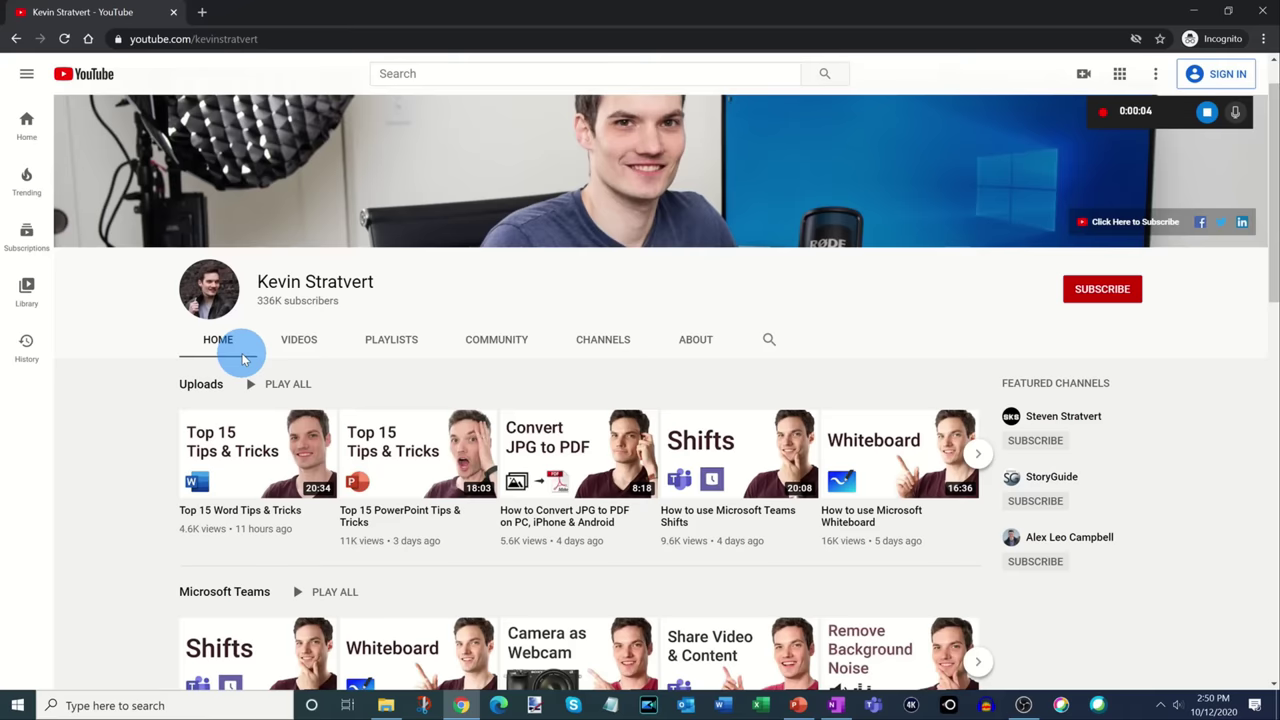
pyautogui.scroll(1, 242, 358)
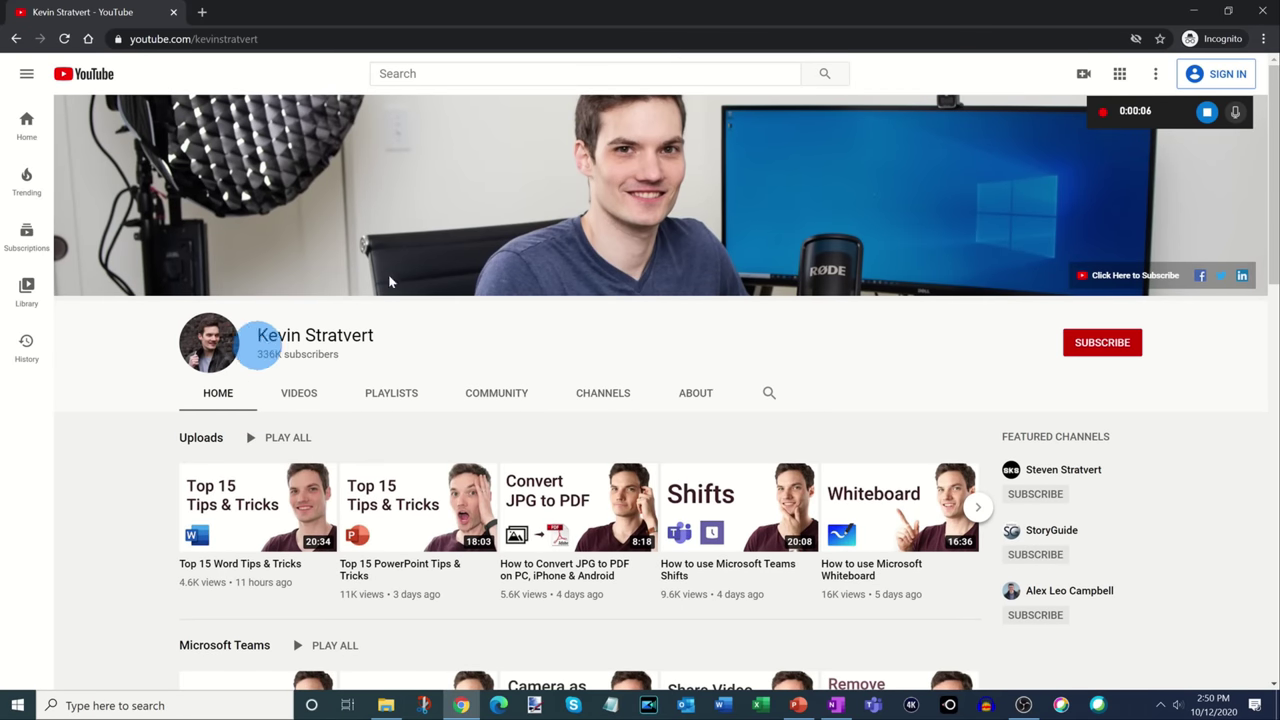
pyautogui.click(1207, 112)
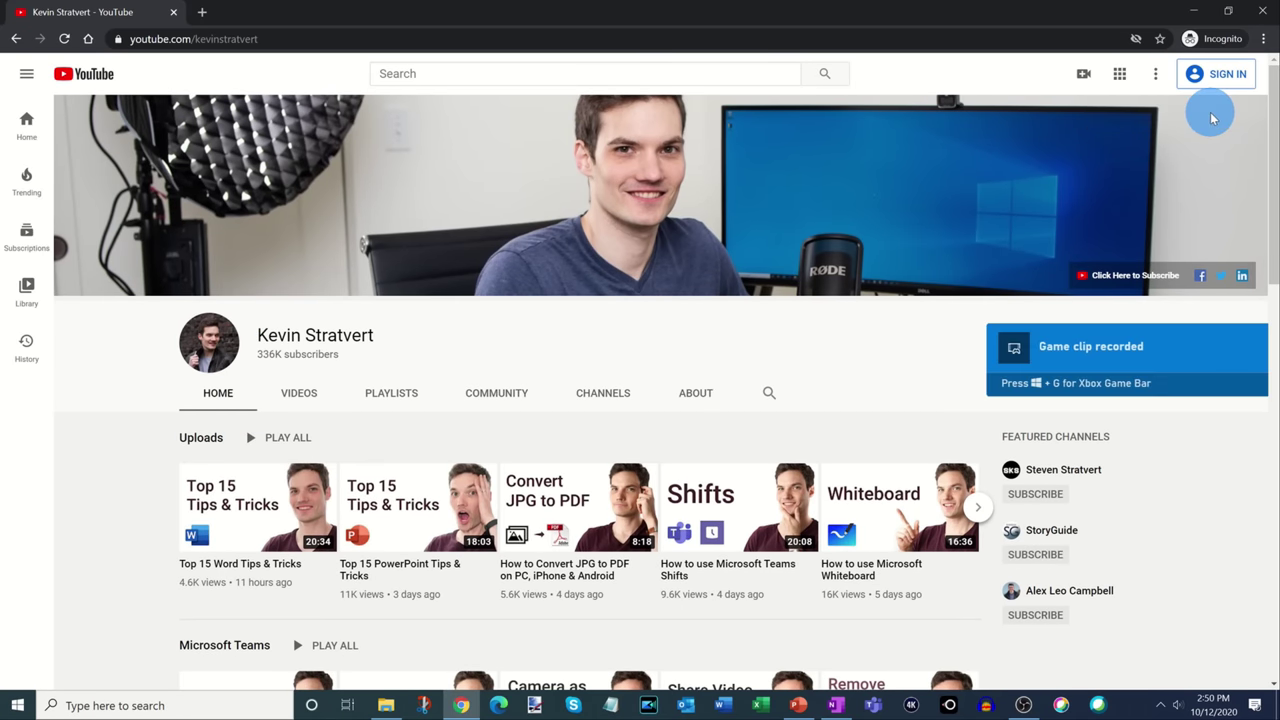
# Play back the saved 9-second clip from Captures, leaving full-screen playback
pyautogui.click(1126, 353)
pyautogui.click(812, 350)
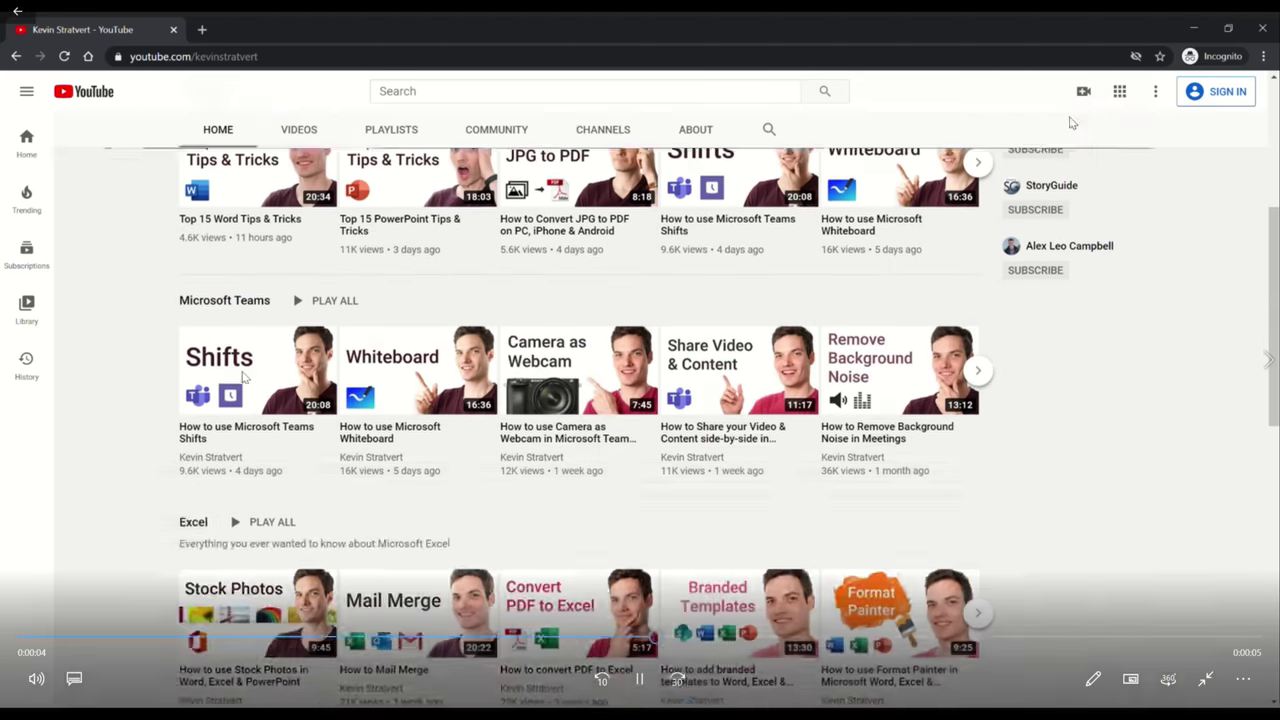
pyautogui.click(1228, 18)
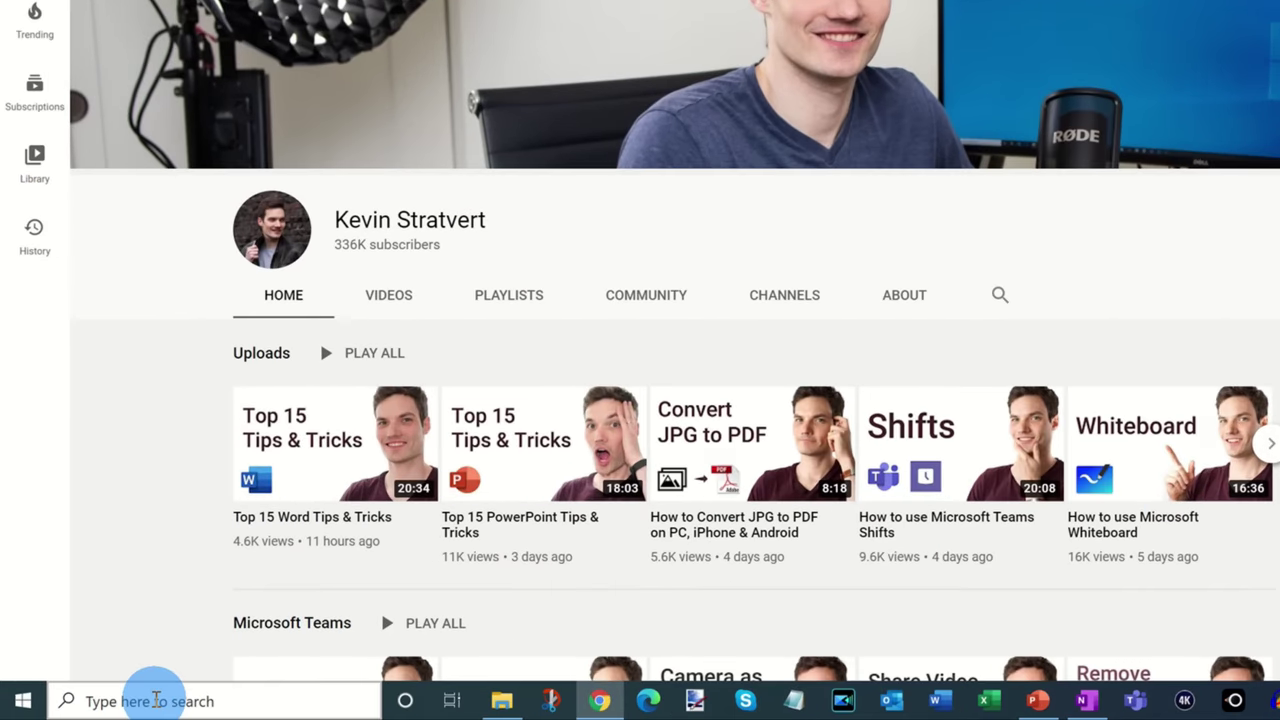
# Search 'game bar settings' and open the Game bar shortcuts settings page
pyautogui.click(156, 700)
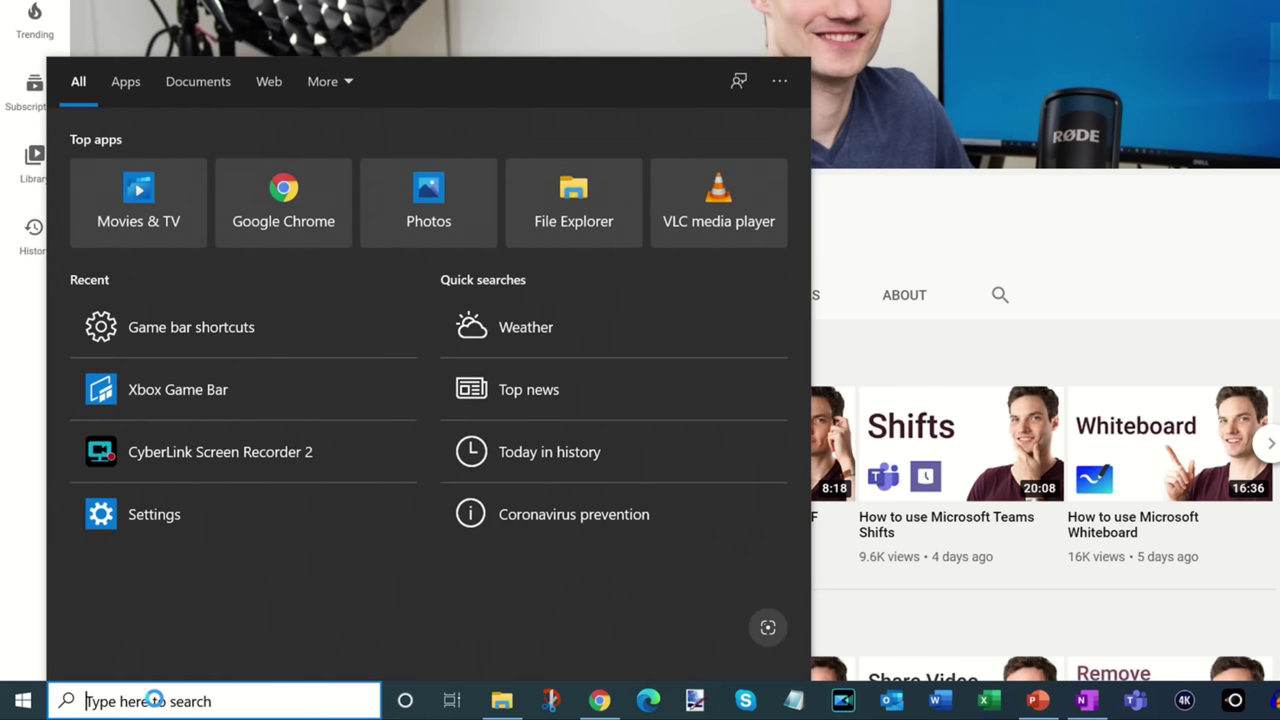
pyautogui.write('game bar settings')
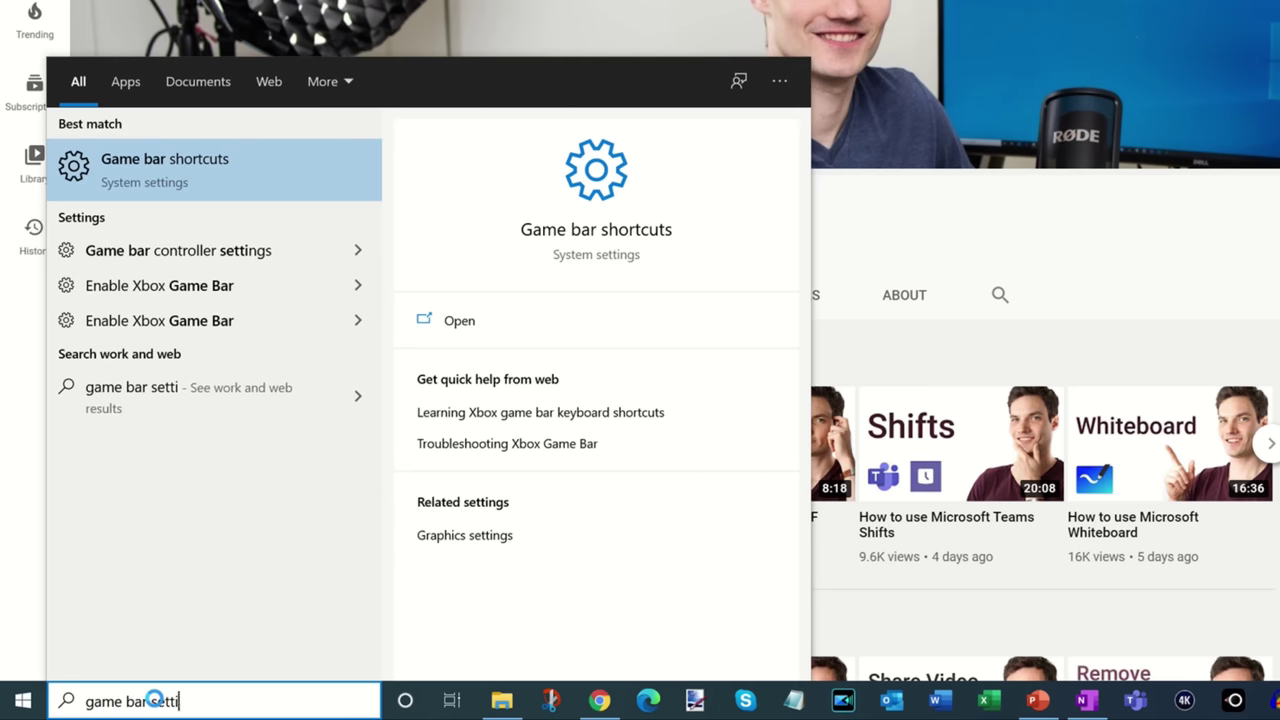
pyautogui.click(173, 167)
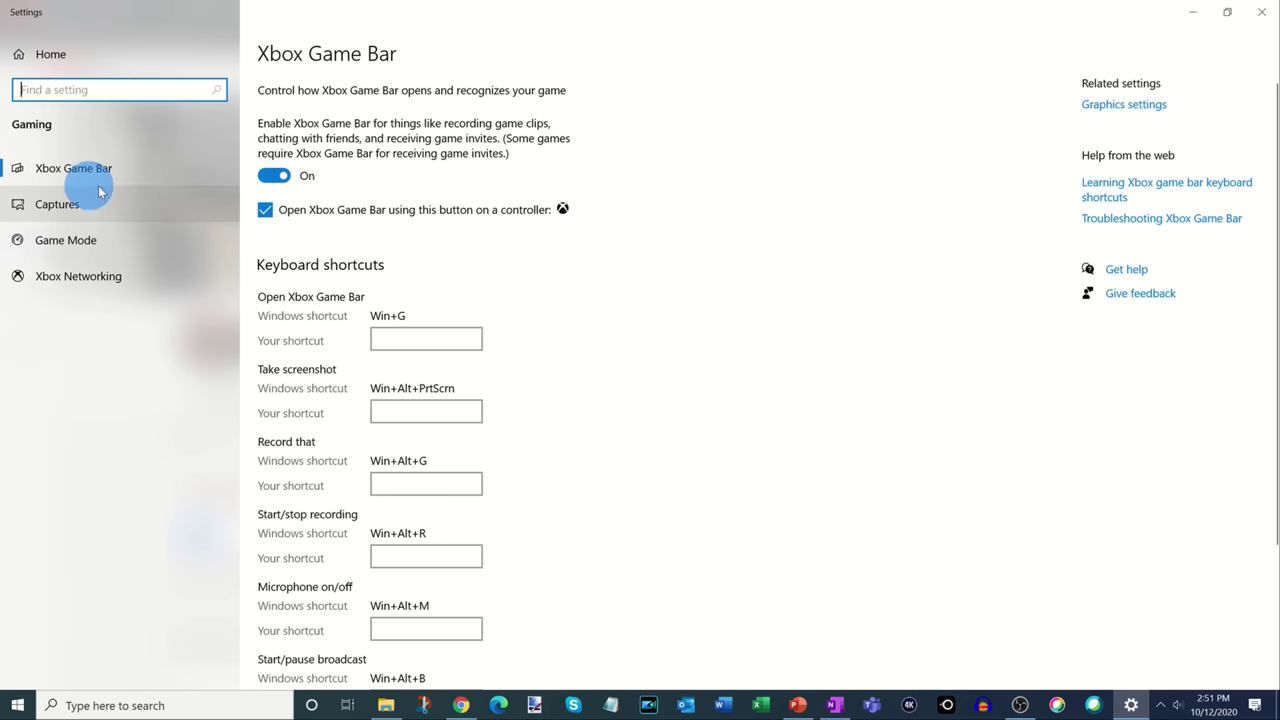
# On the Captures settings page, keep the recorded video quality at High
pyautogui.click(142, 200)
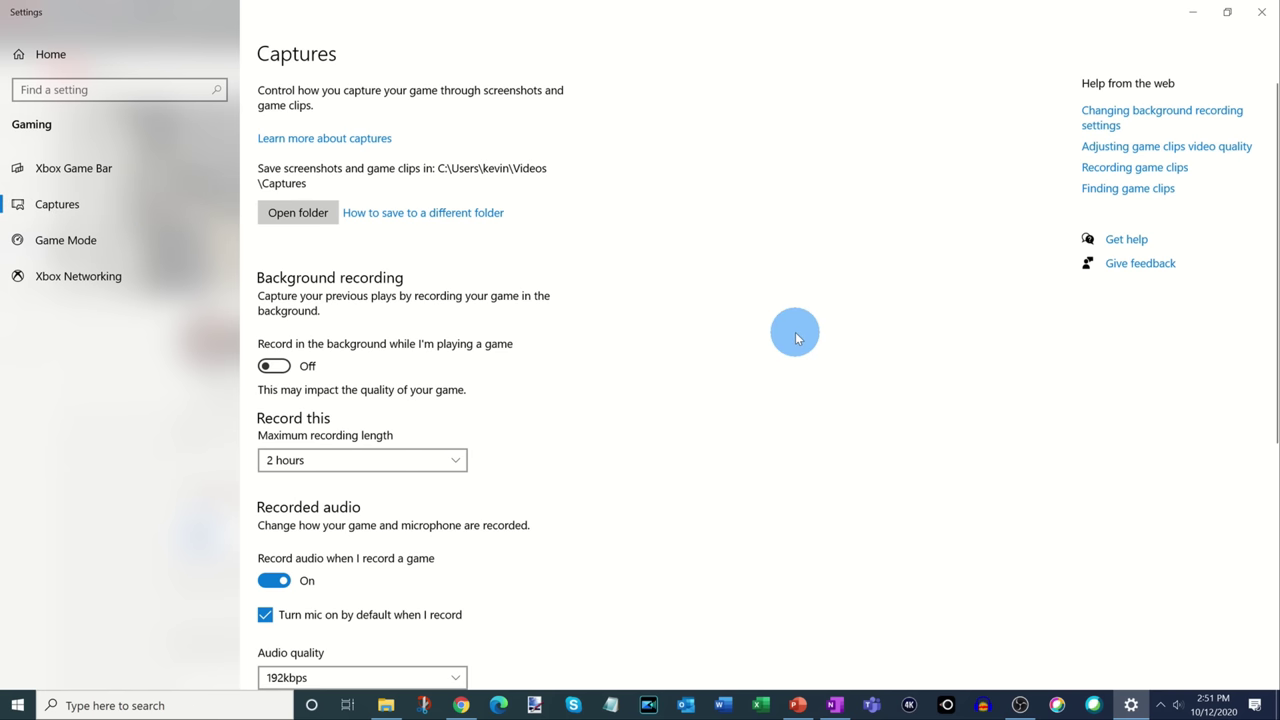
pyautogui.scroll(-3, 795, 335)
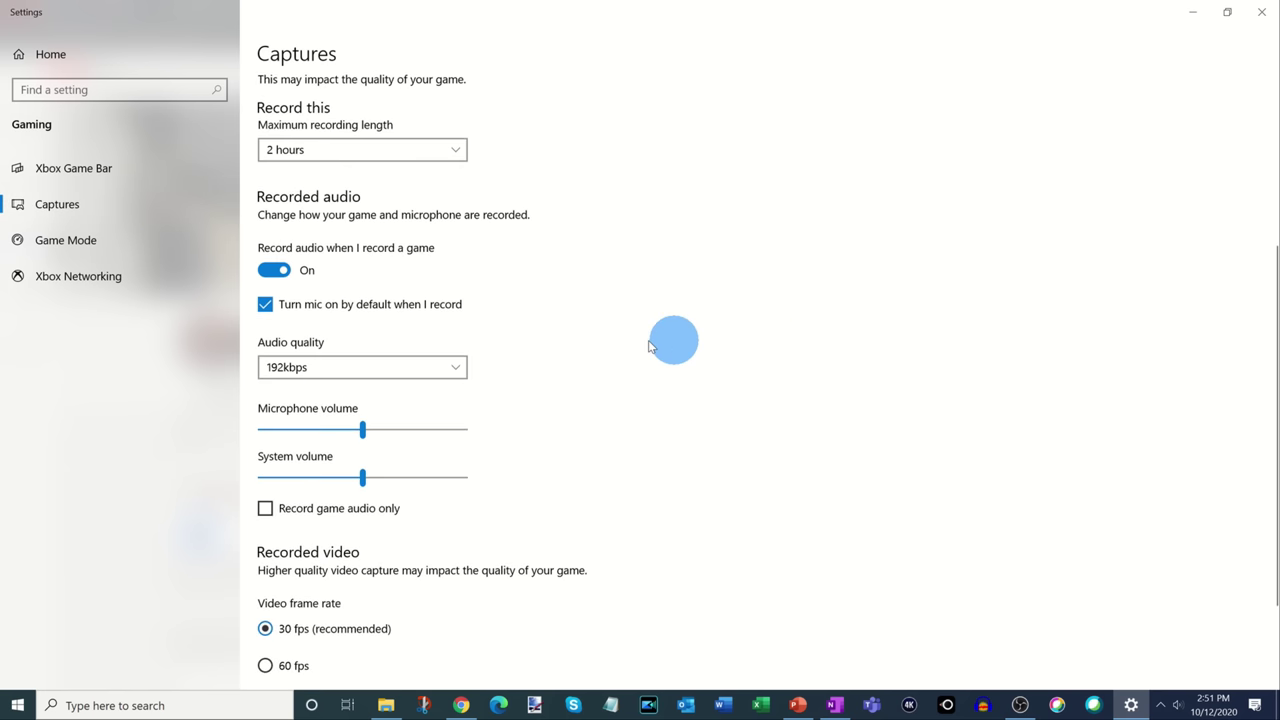
pyautogui.scroll(-1, 697, 392)
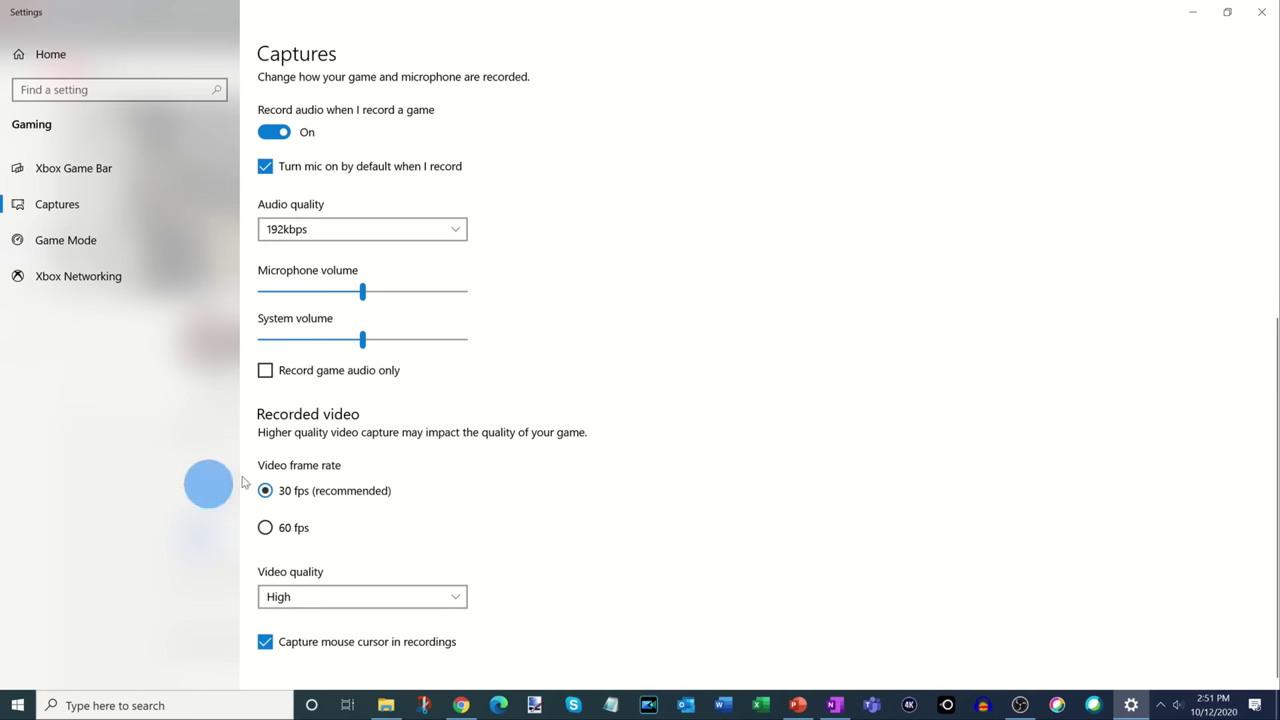
pyautogui.click(341, 598)
pyautogui.click(735, 590)
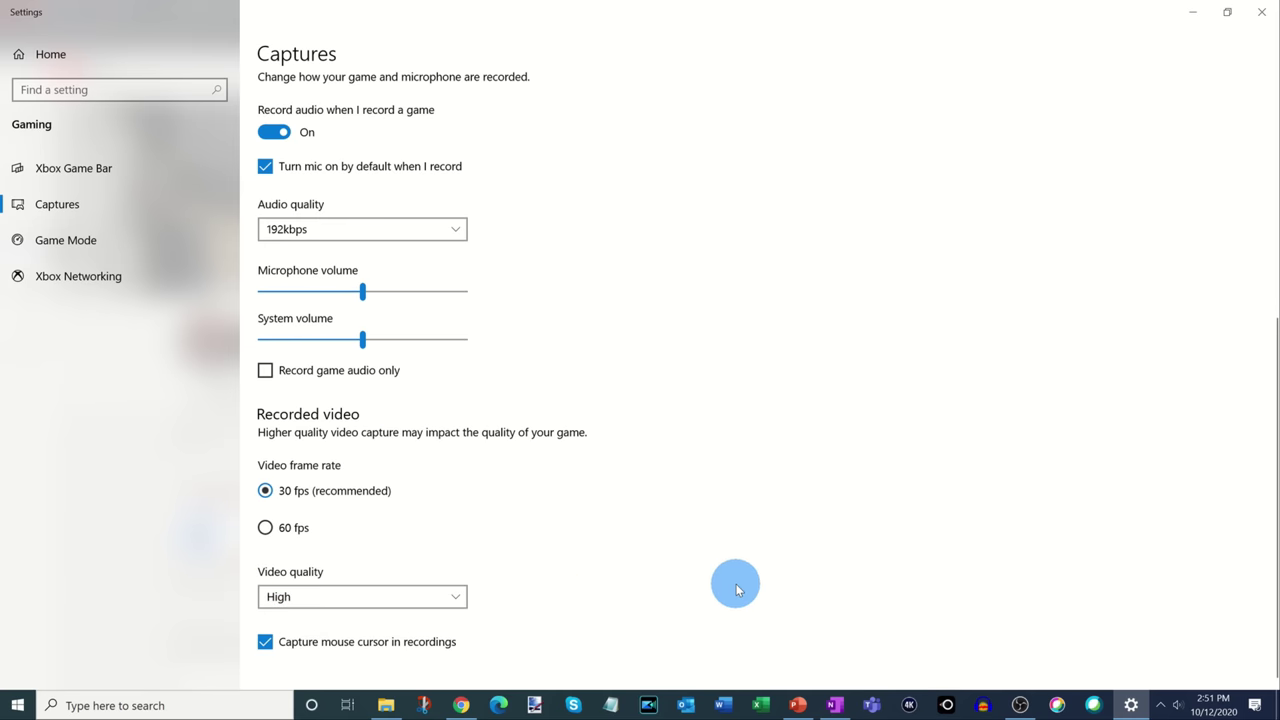
pyautogui.scroll(4, 735, 590)
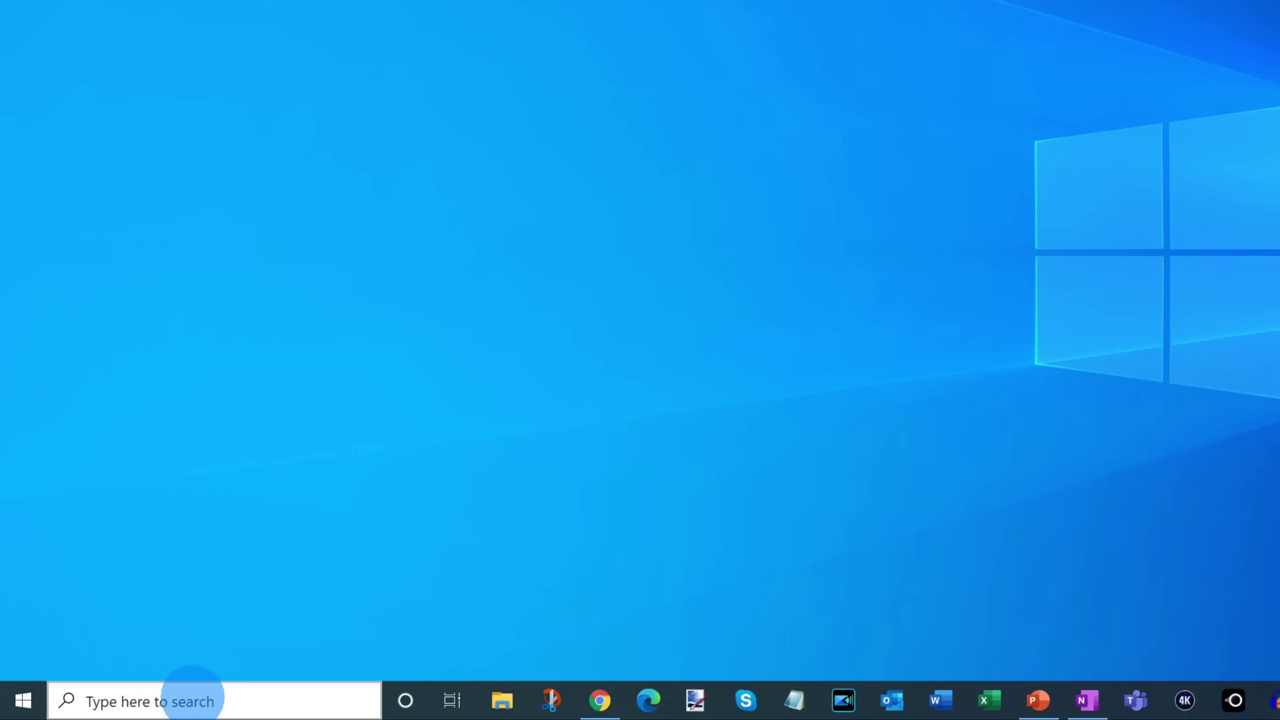
# Search 'video editor' and launch Video Editor to the My Video Projects list
pyautogui.click(192, 700)
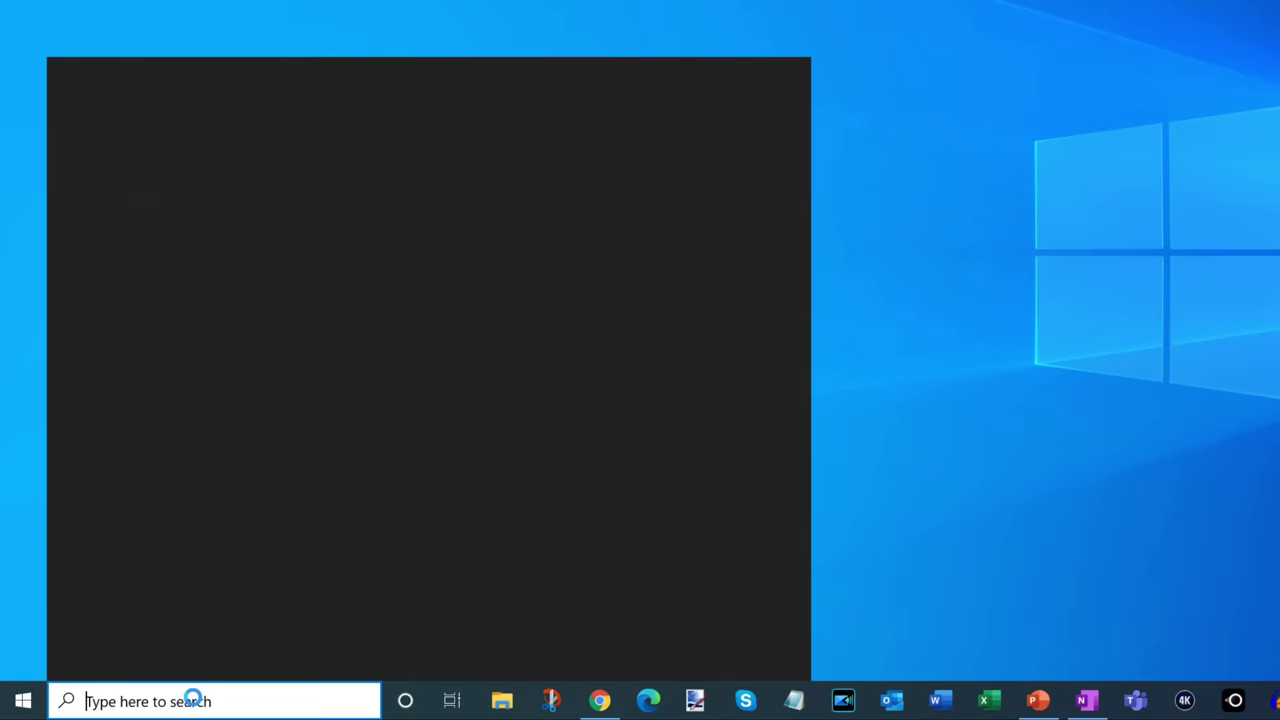
pyautogui.write('video editor')
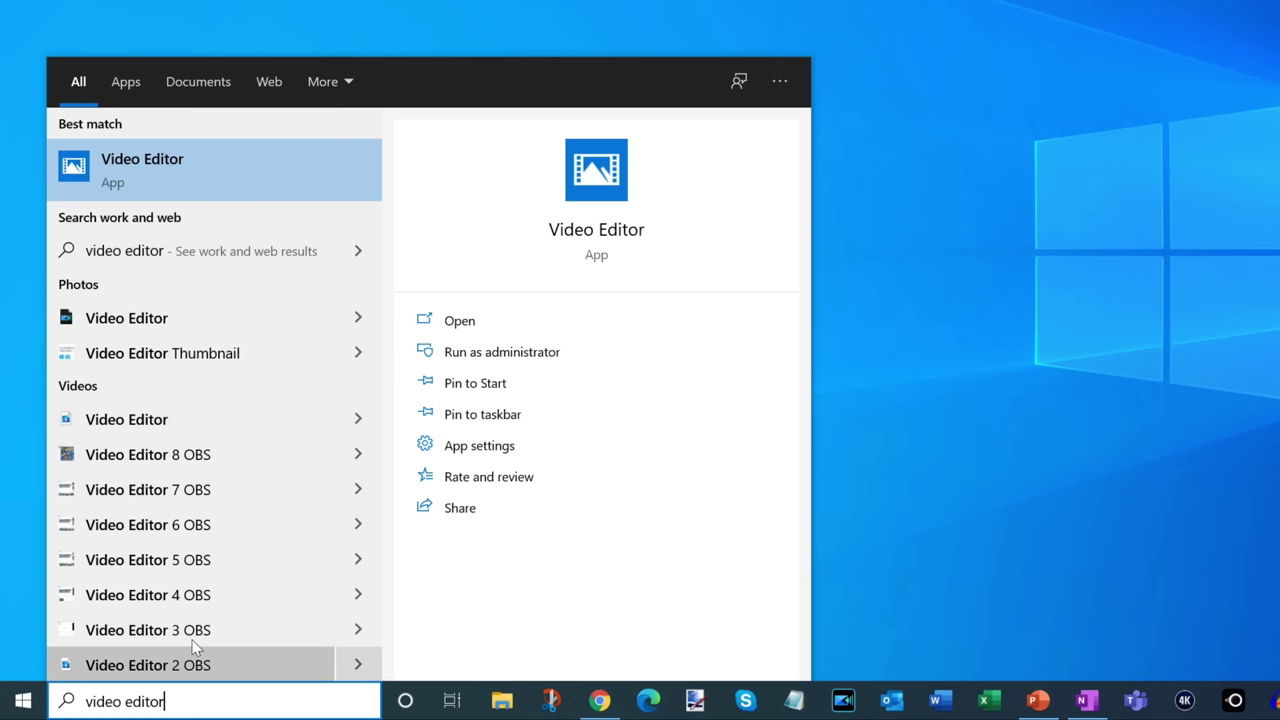
pyautogui.click(193, 168)
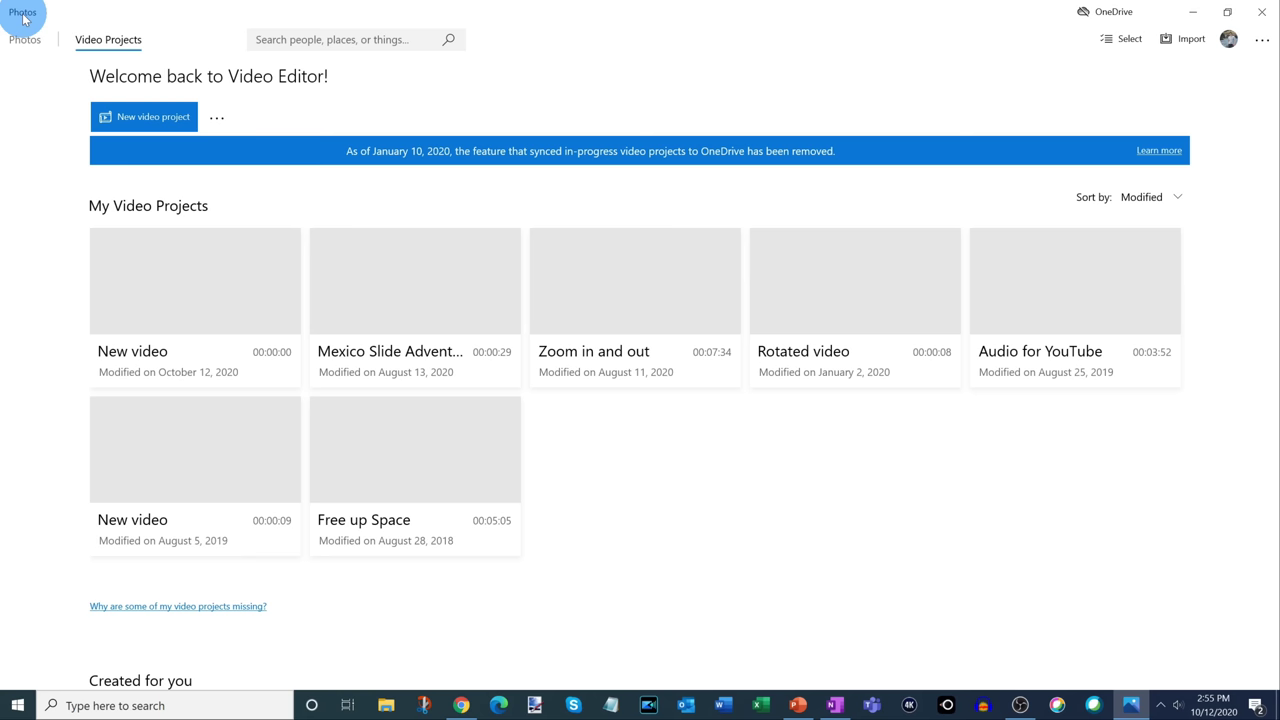
# Create a new video project named 'Win10 Tips and Tricks'
pyautogui.click(147, 121)
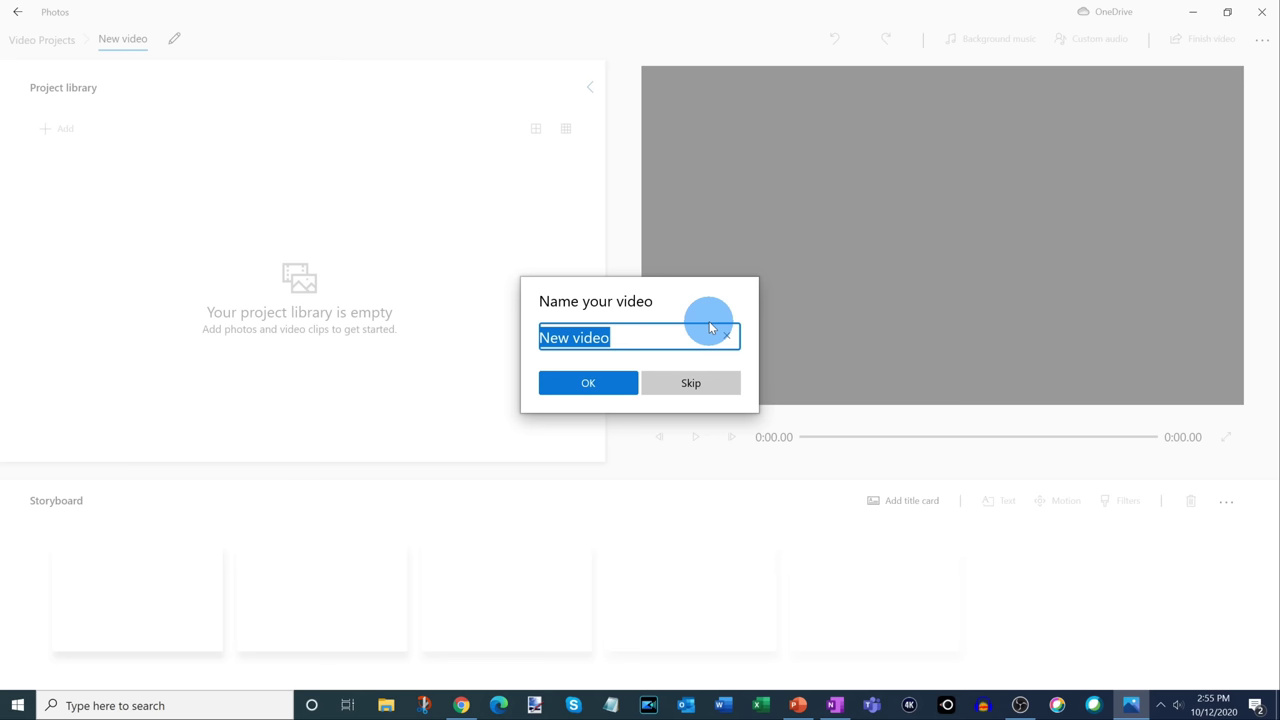
pyautogui.write('Win10 Tips and Tricks')
pyautogui.click(611, 382)
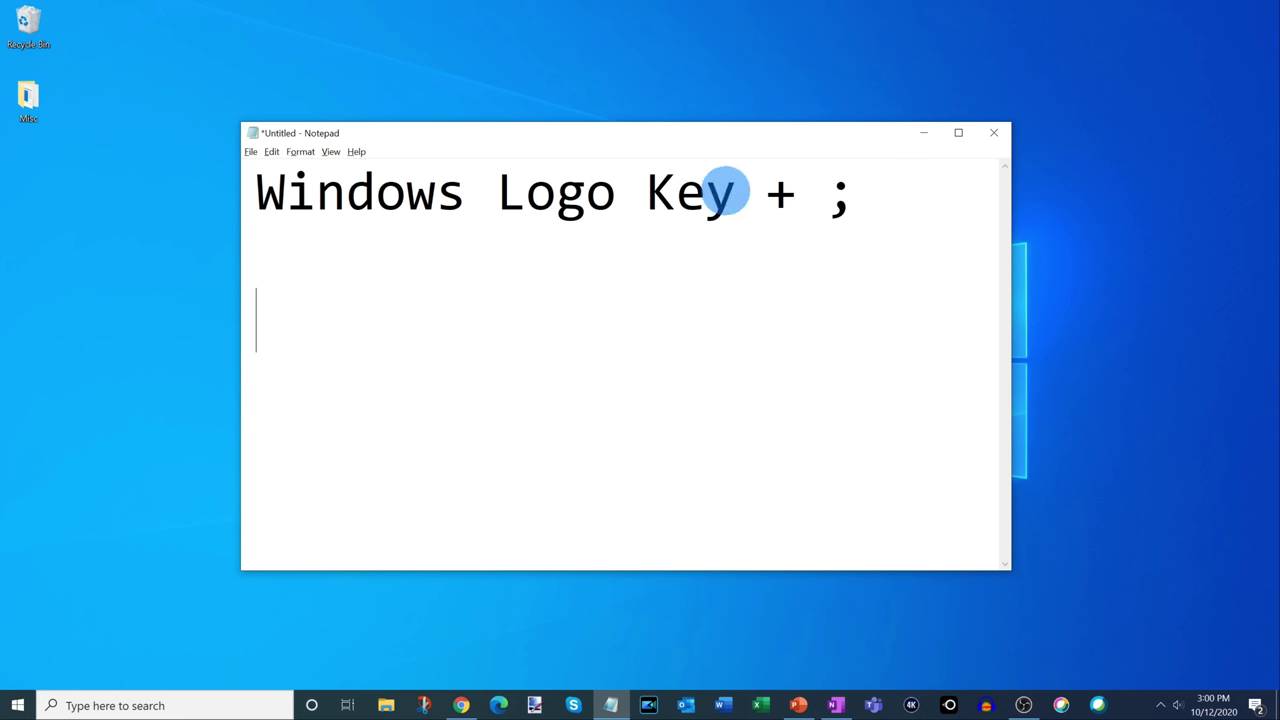
pyautogui.press('super+semicolon')
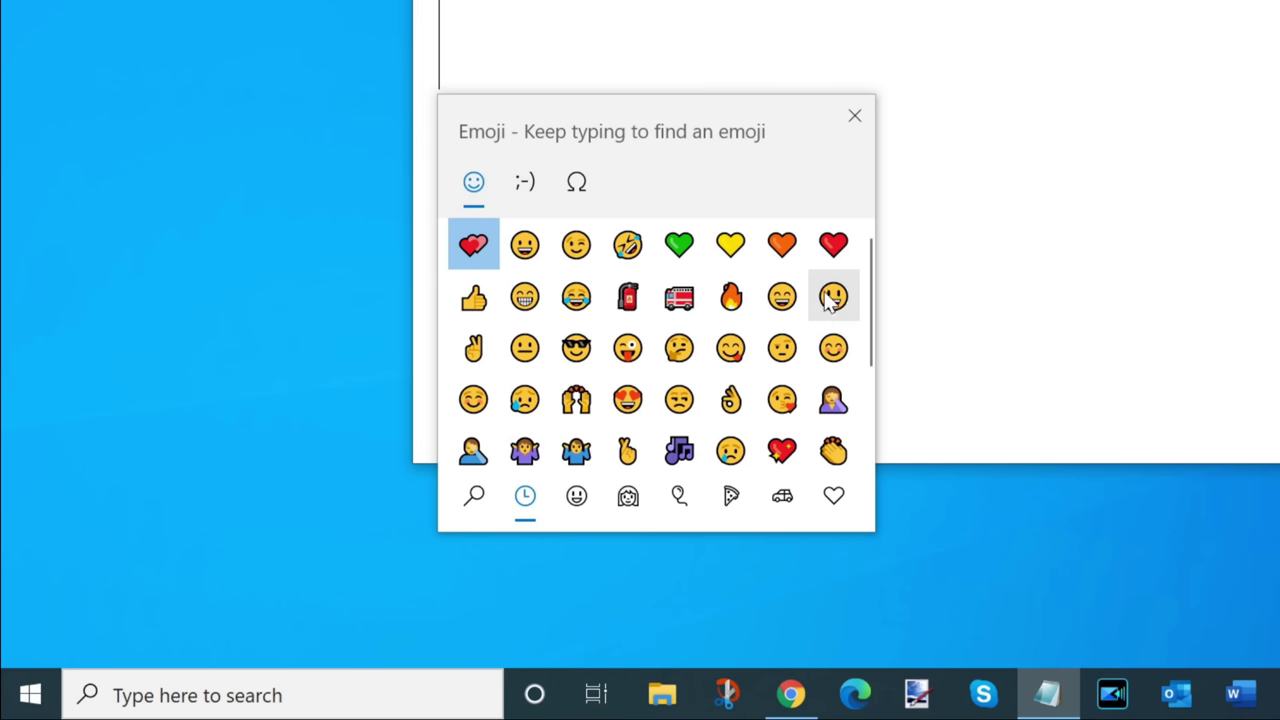
# Browse the emoji panel's smiley, people, celebration, food, transport and heart categories
pyautogui.click(588, 498)
pyautogui.click(629, 500)
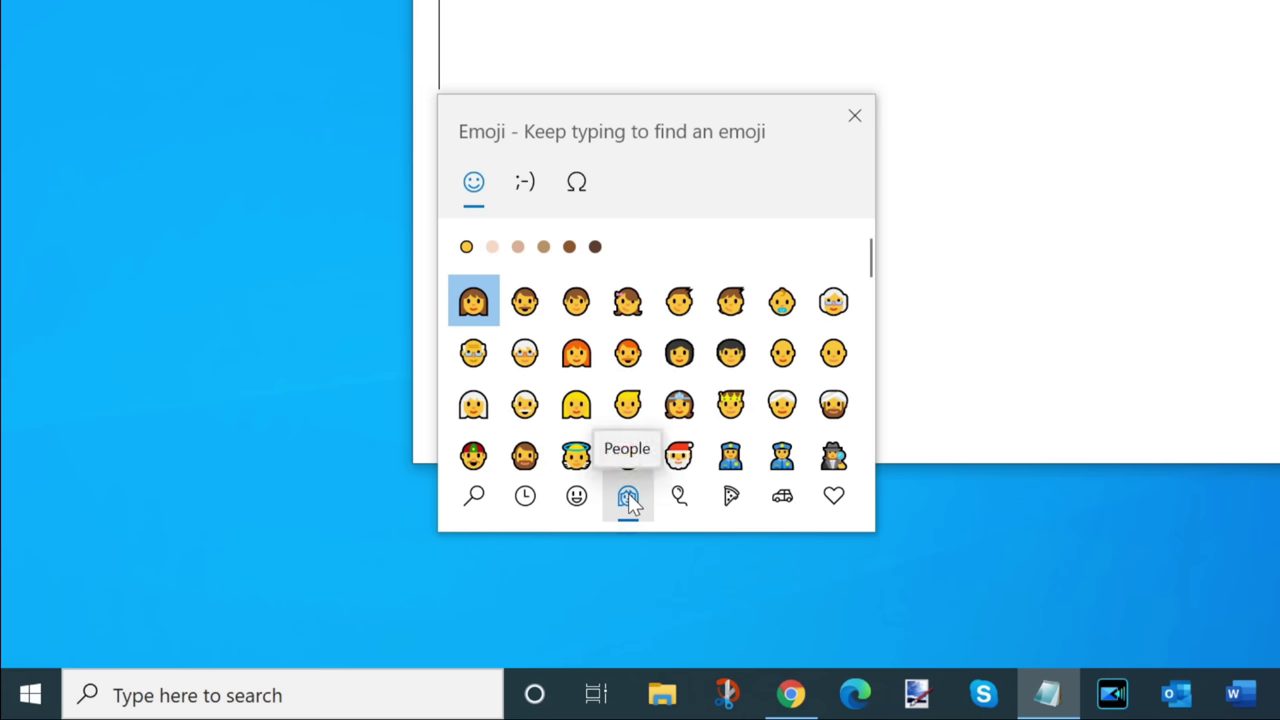
pyautogui.click(682, 500)
pyautogui.click(732, 498)
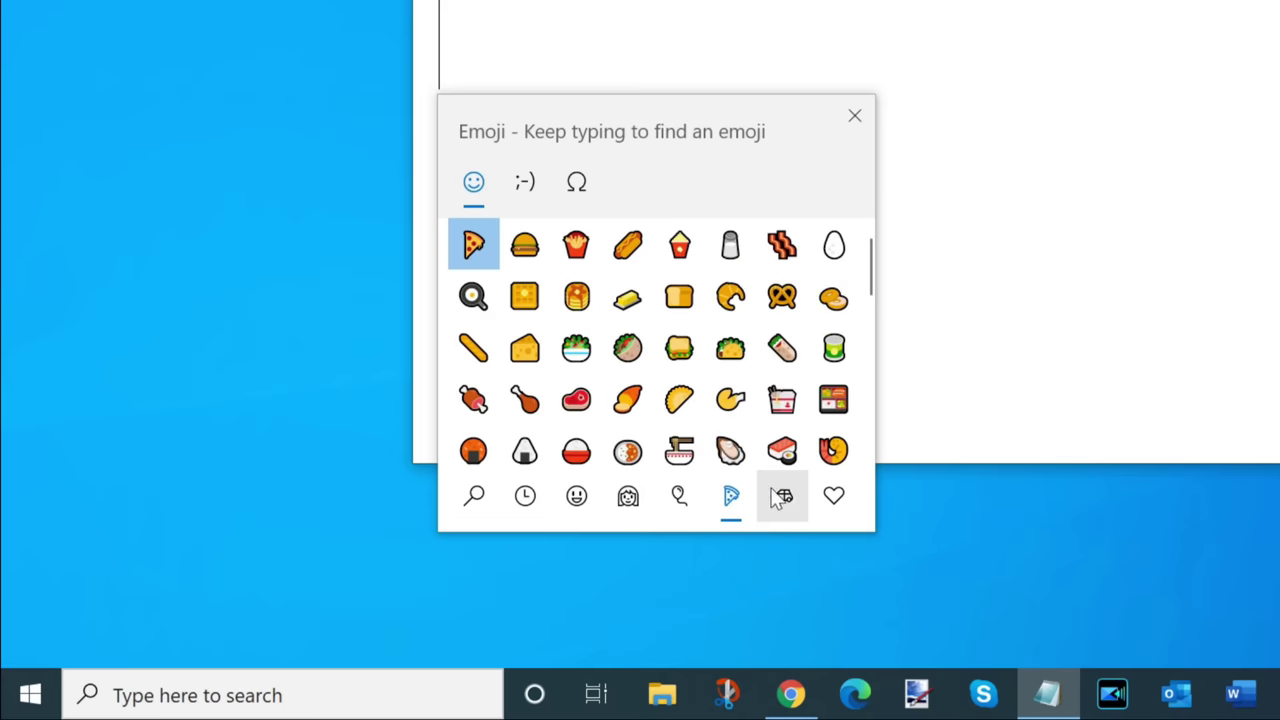
pyautogui.click(783, 498)
pyautogui.click(836, 500)
# Insert eight smiley emojis, from grinning face to sunglasses, into the Notepad note
pyautogui.click(580, 510)
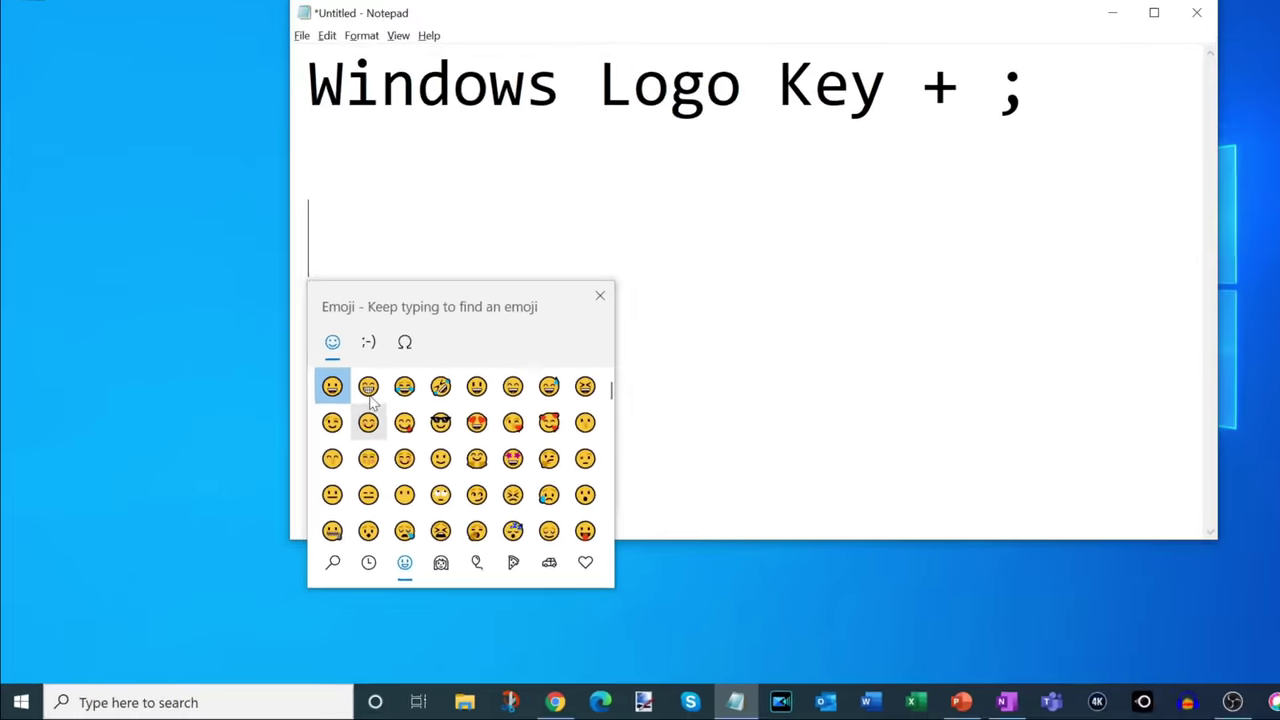
pyautogui.click(369, 398)
pyautogui.click(404, 392)
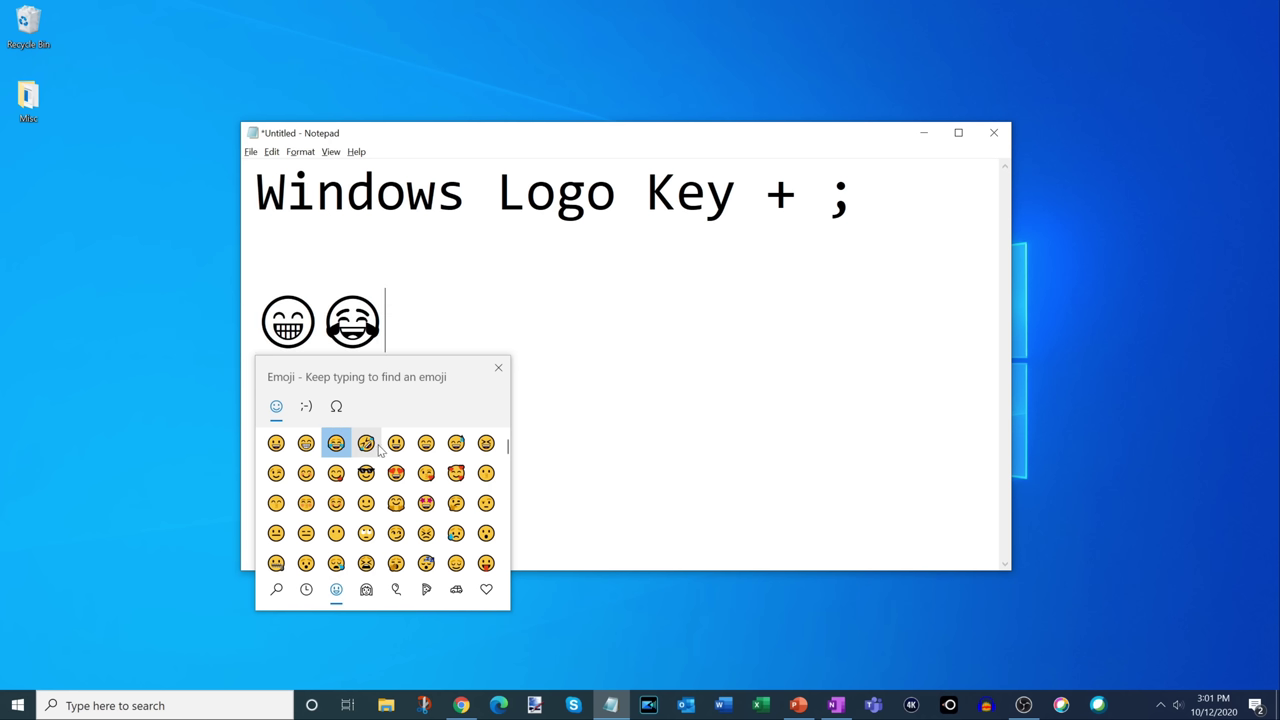
pyautogui.click(440, 392)
pyautogui.click(396, 446)
pyautogui.click(426, 443)
pyautogui.click(426, 473)
pyautogui.click(396, 473)
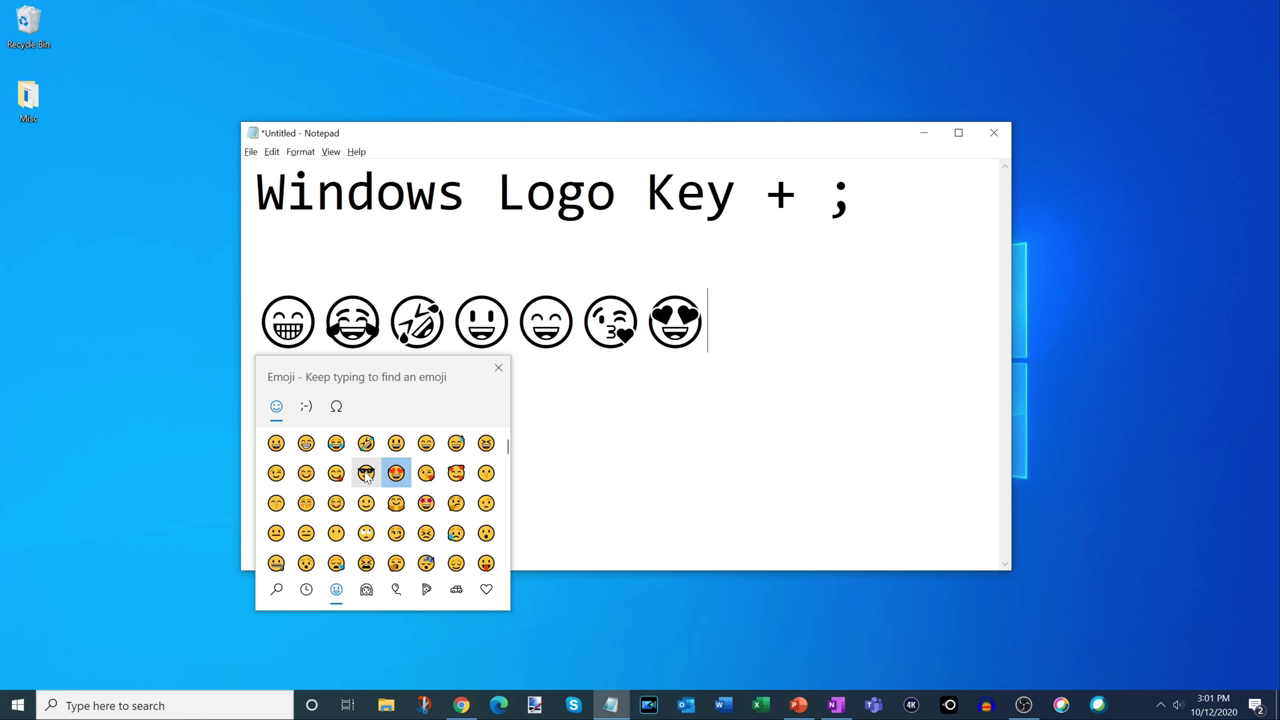
pyautogui.click(366, 474)
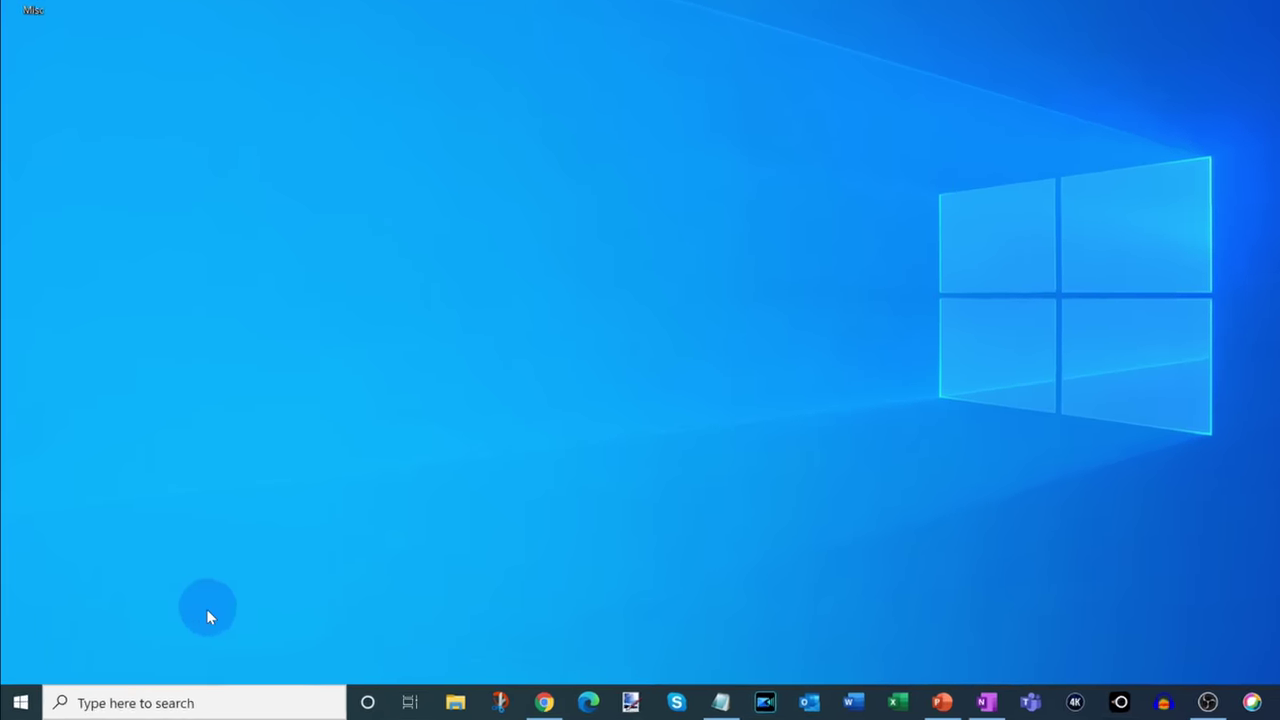
# Search 'windows upd' and open the Windows Update settings page
pyautogui.click(219, 695)
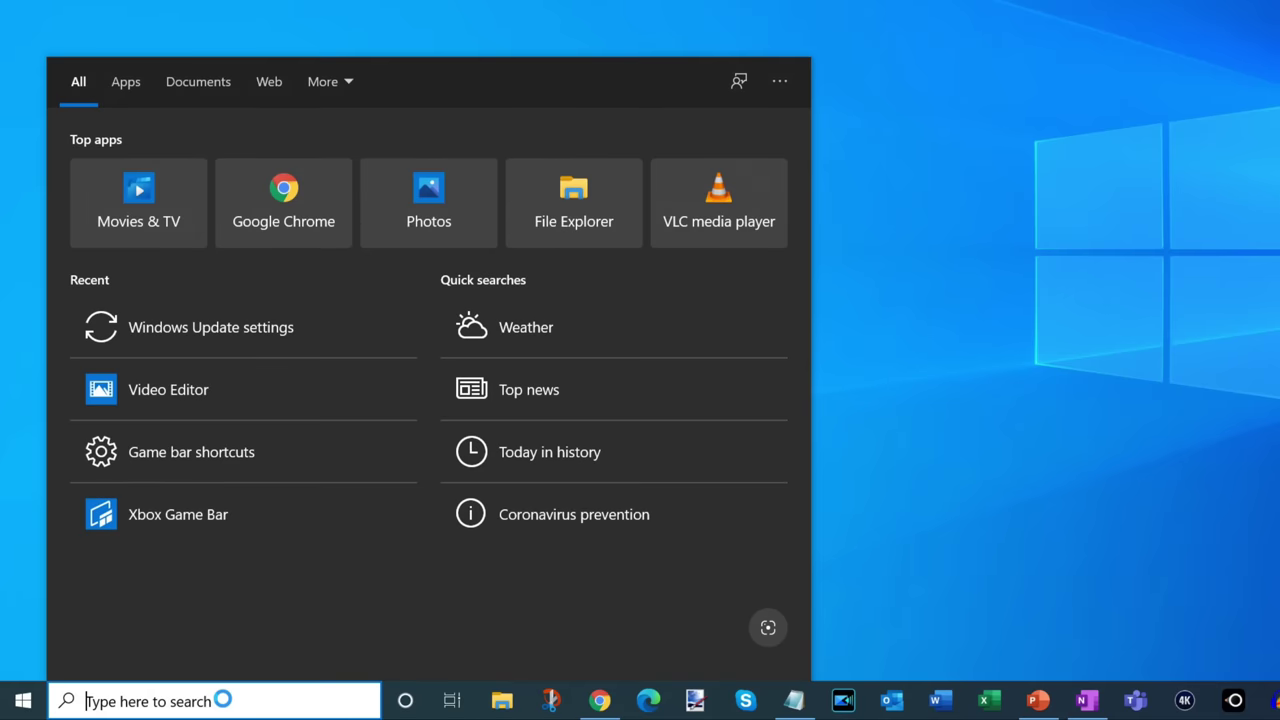
pyautogui.write('windows upd')
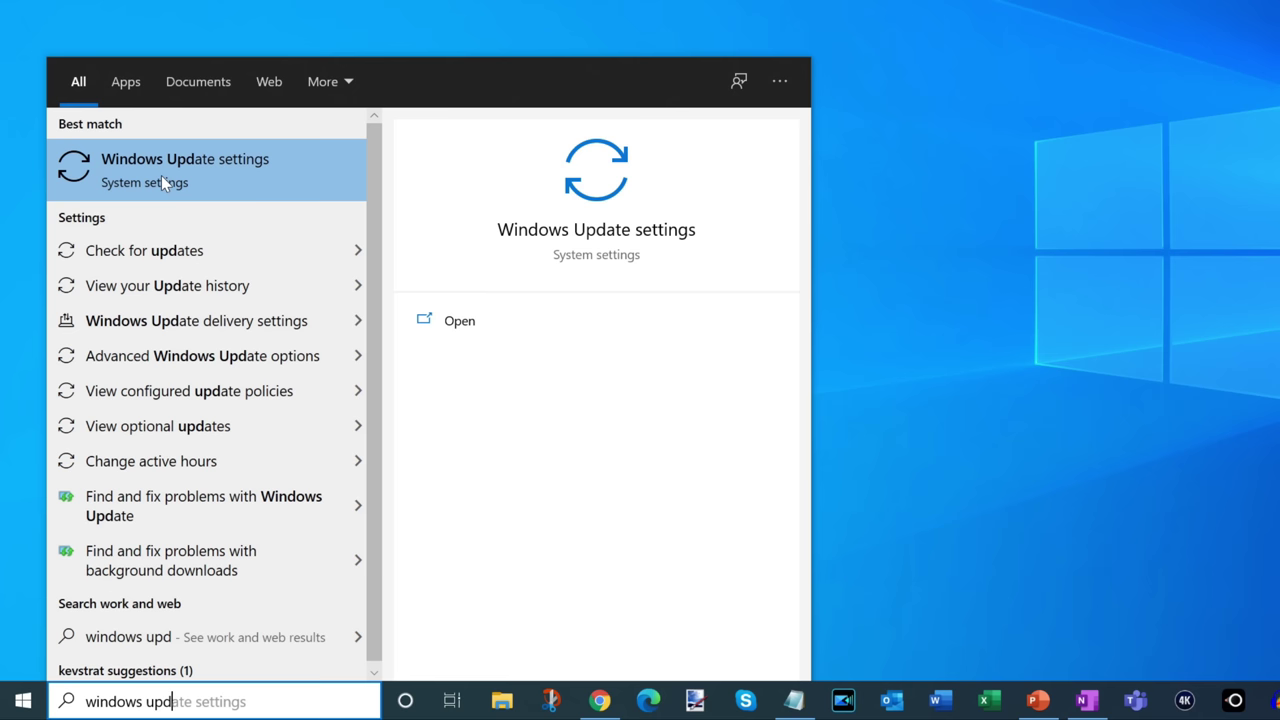
pyautogui.click(220, 181)
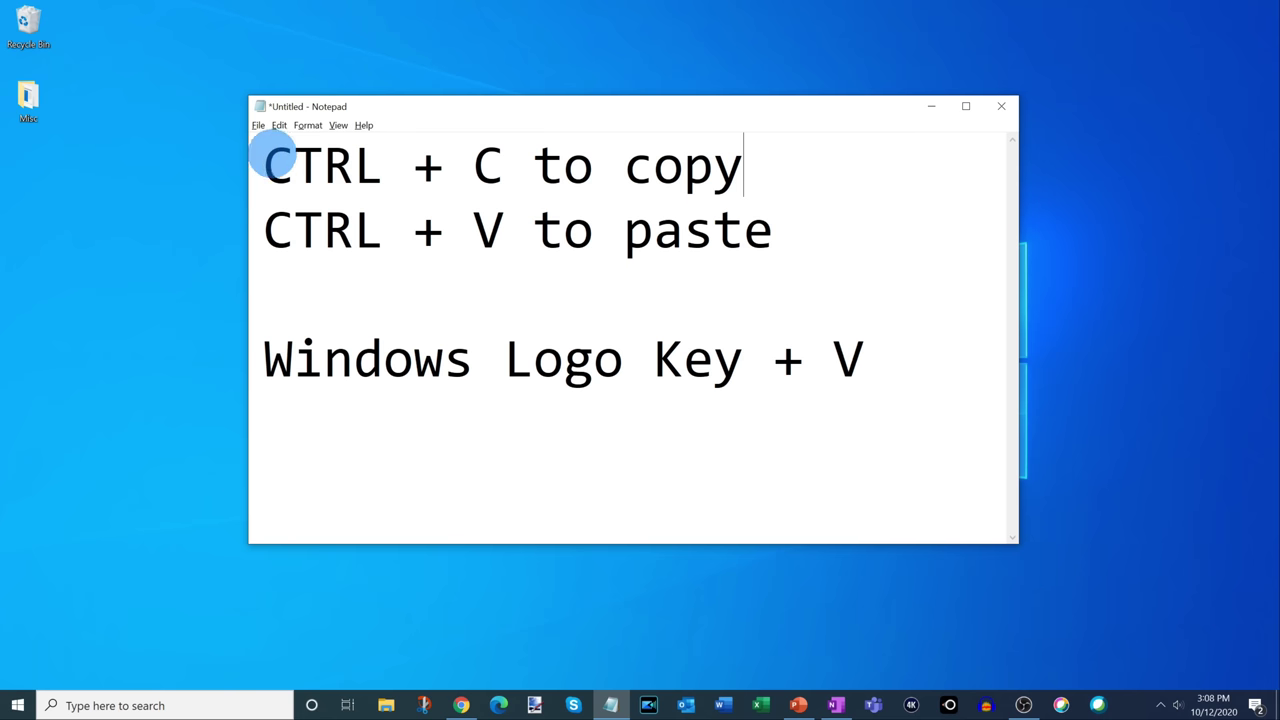
pyautogui.moveTo(270, 162); pyautogui.dragTo(506, 150)
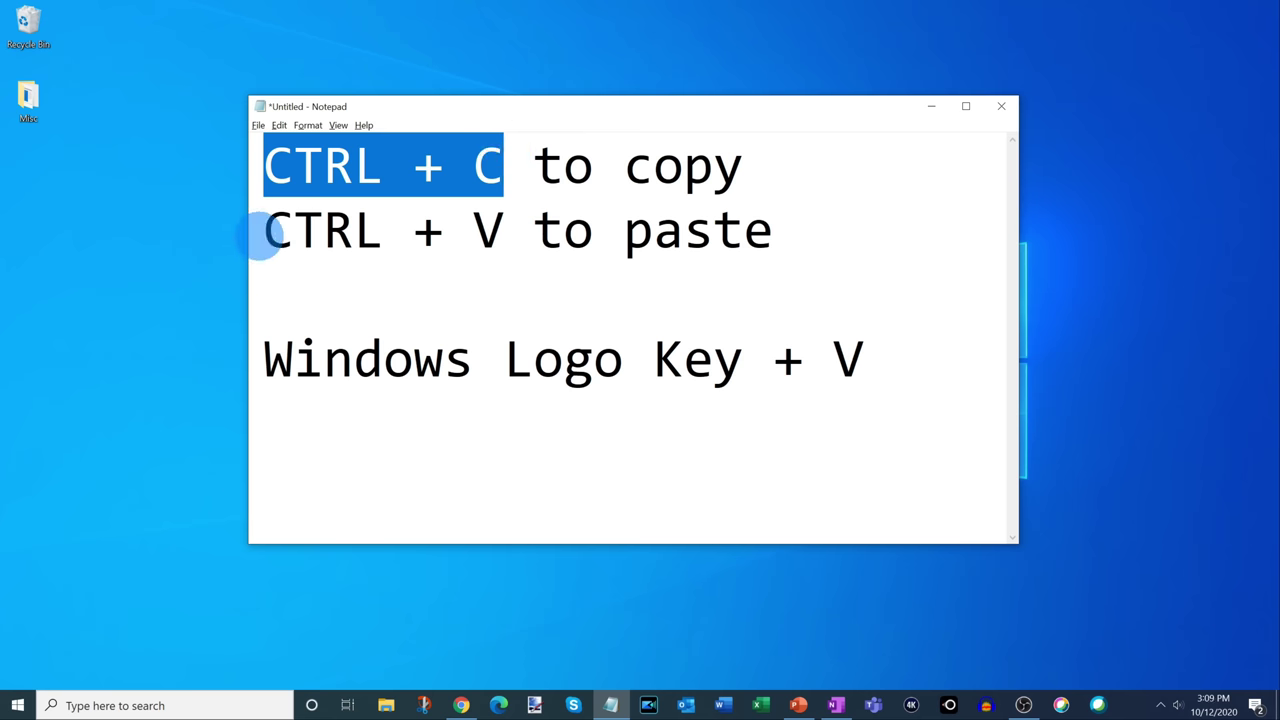
pyautogui.moveTo(263, 229); pyautogui.dragTo(851, 232)
pyautogui.click(851, 232)
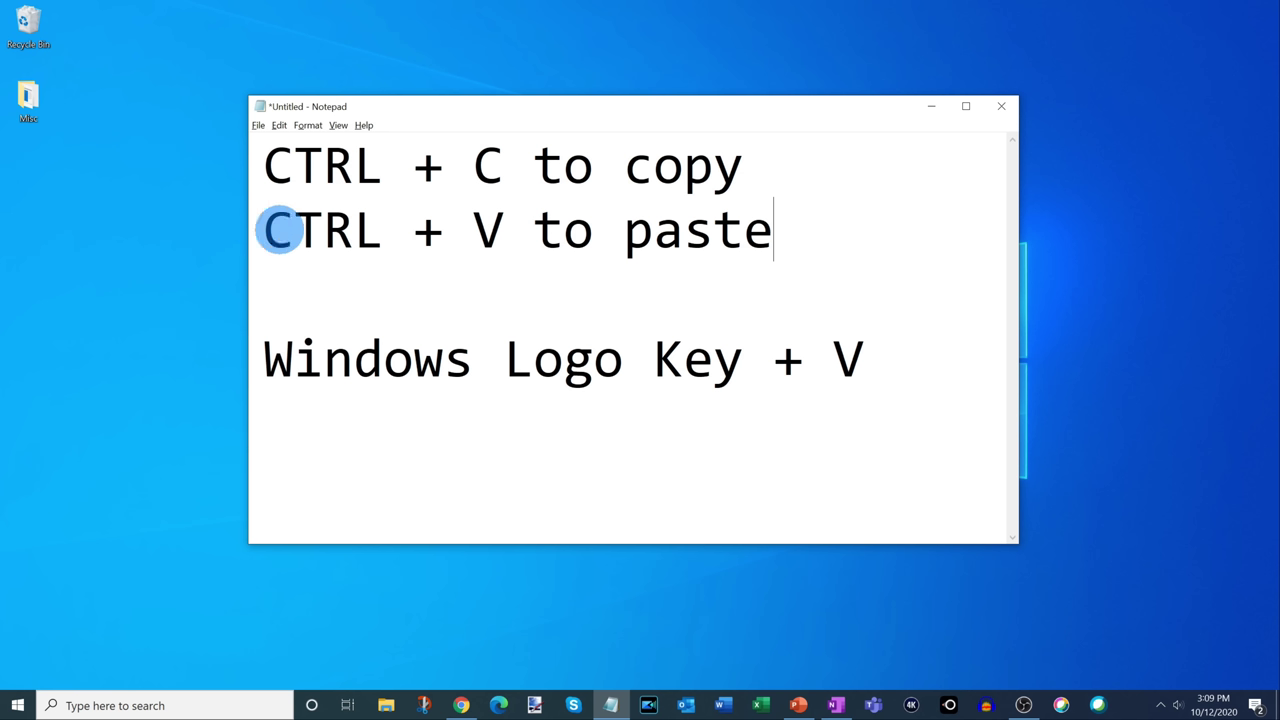
pyautogui.moveTo(268, 356); pyautogui.dragTo(923, 357)
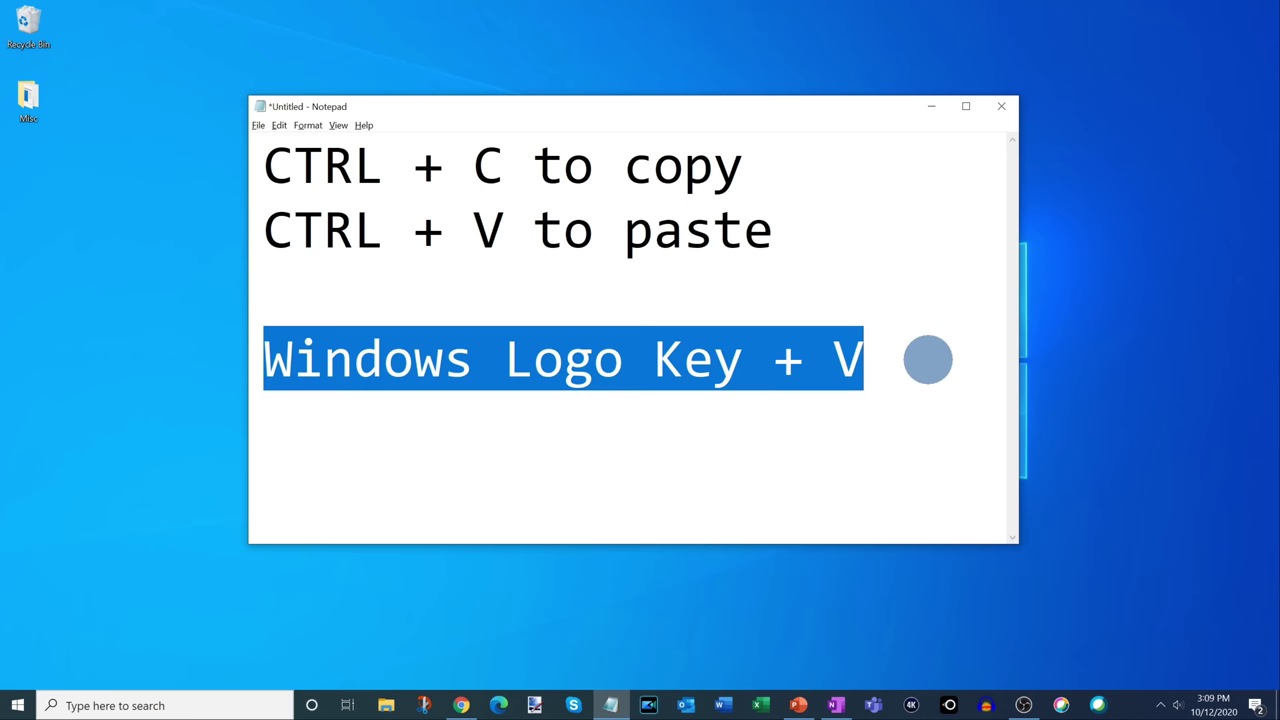
pyautogui.click(928, 360)
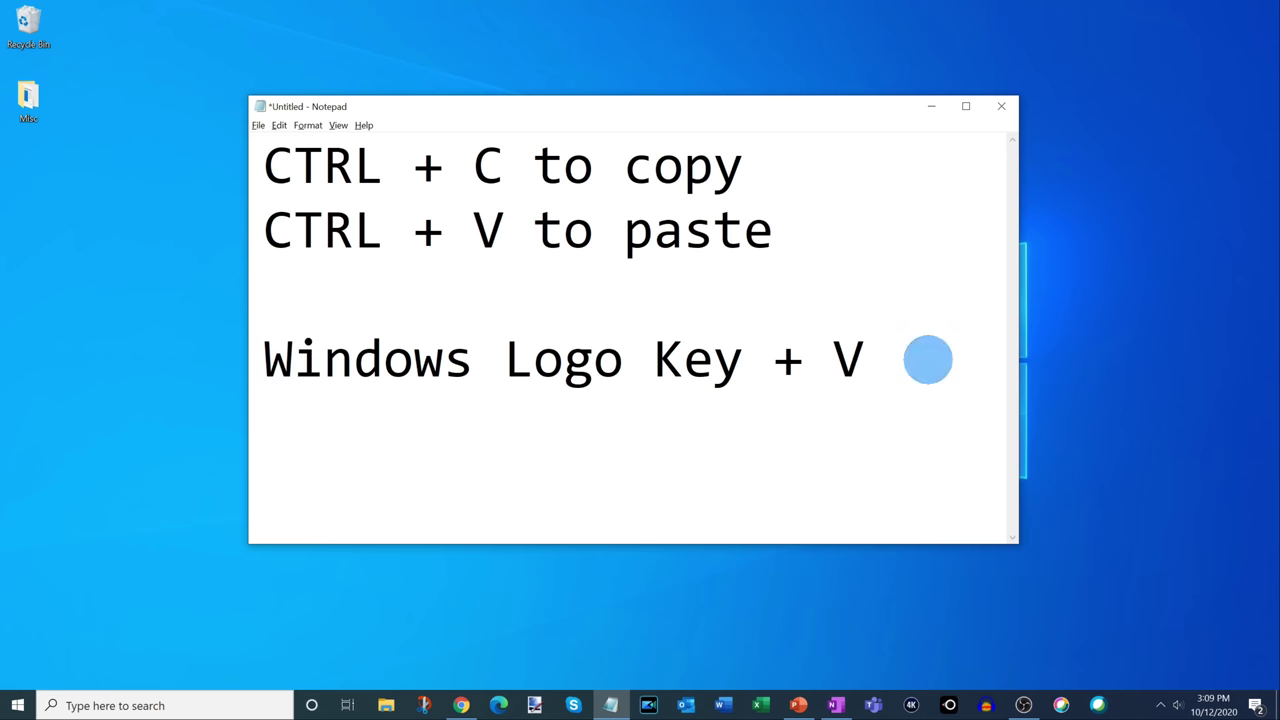
pyautogui.press('super+v')
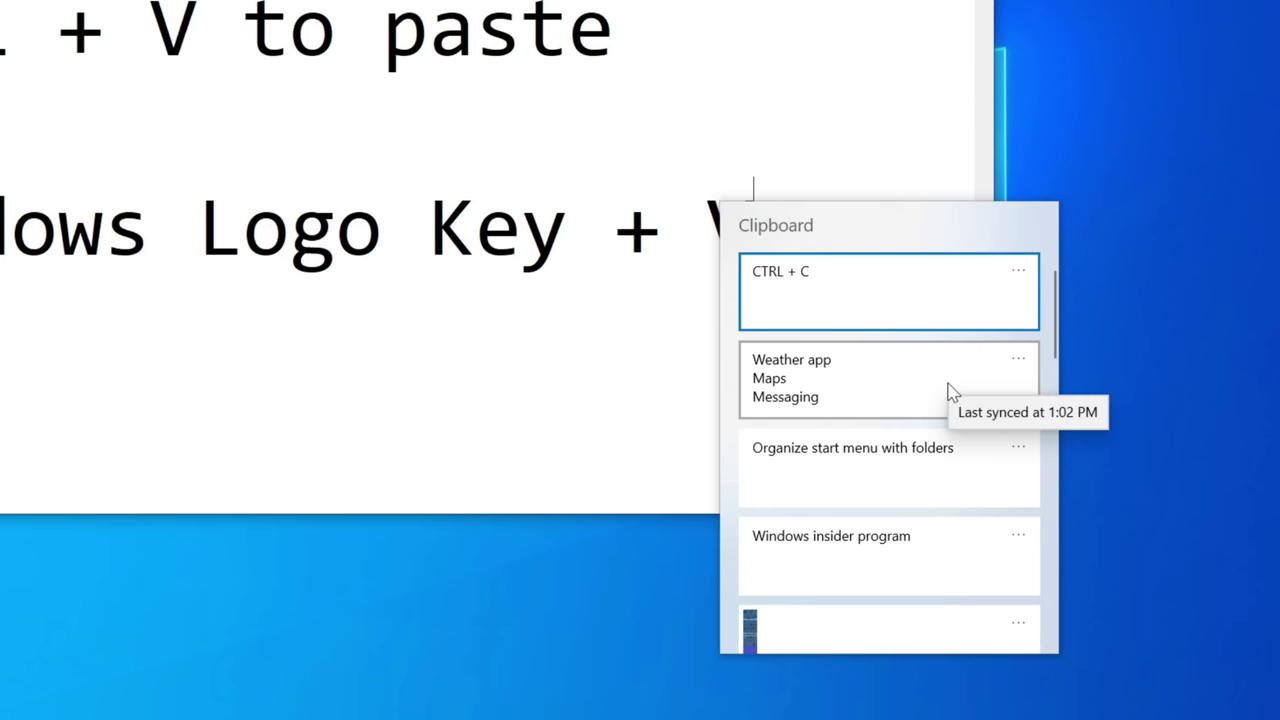
# Clear all clipboard history entries from the CTRL + C item's options menu
pyautogui.click(1017, 272)
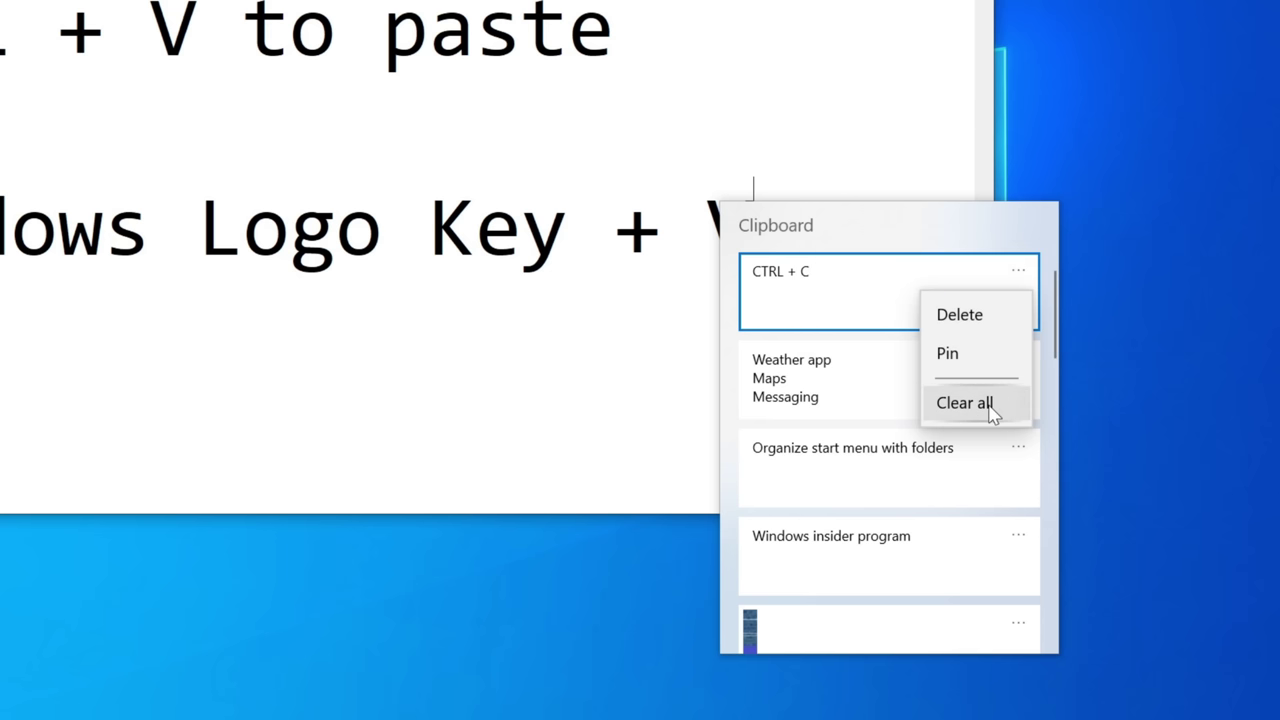
pyautogui.click(945, 403)
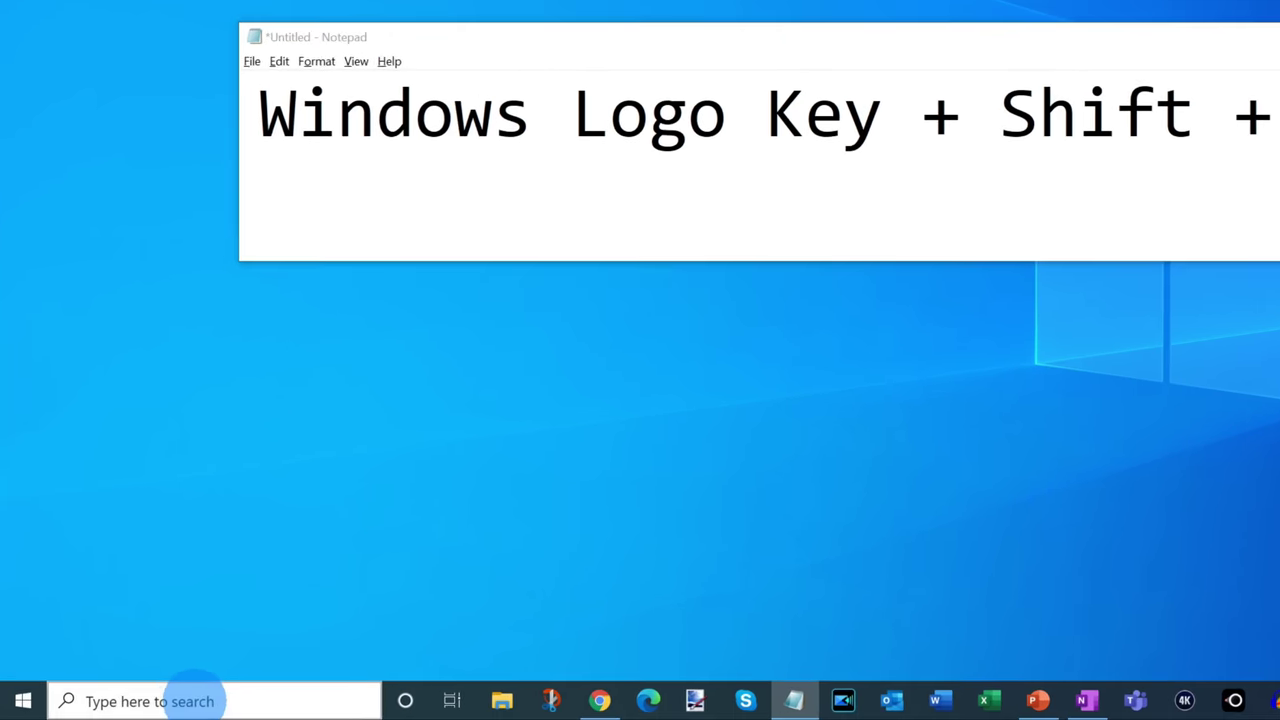
# Look up 'snip' in search, dismiss it, then start a screen snip with Win+Shift+S
pyautogui.click(148, 706)
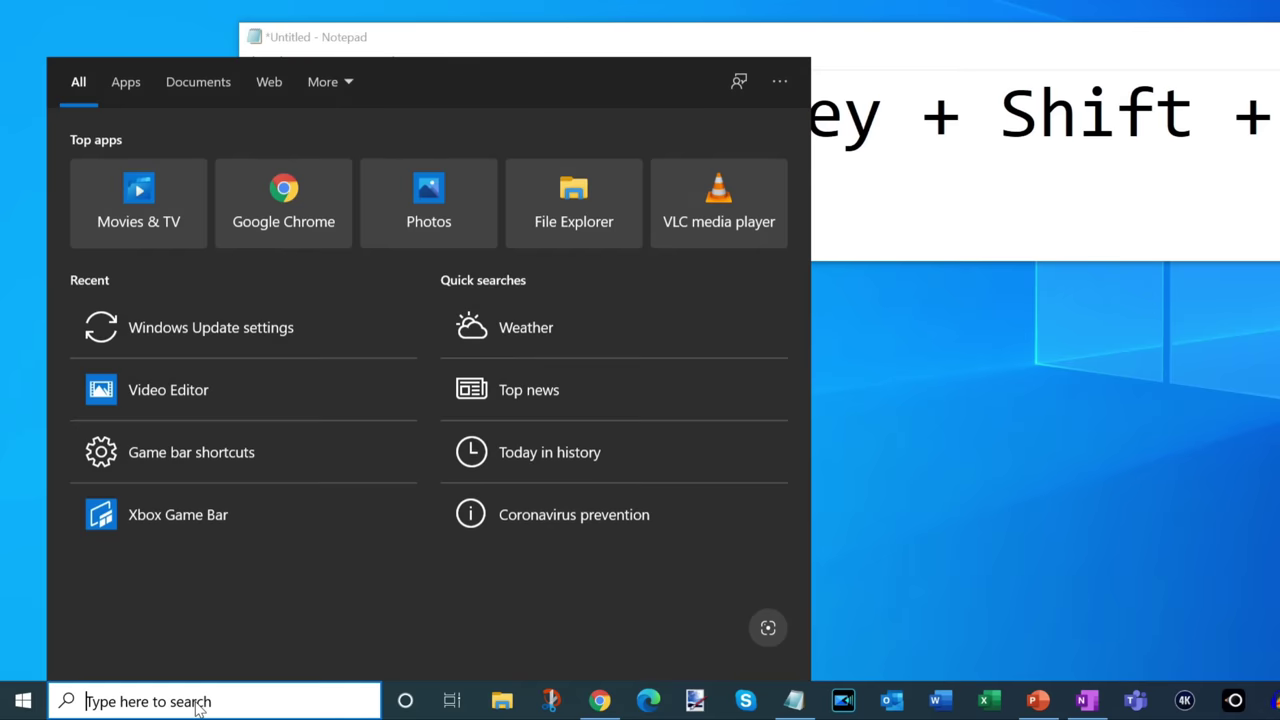
pyautogui.write('snip')
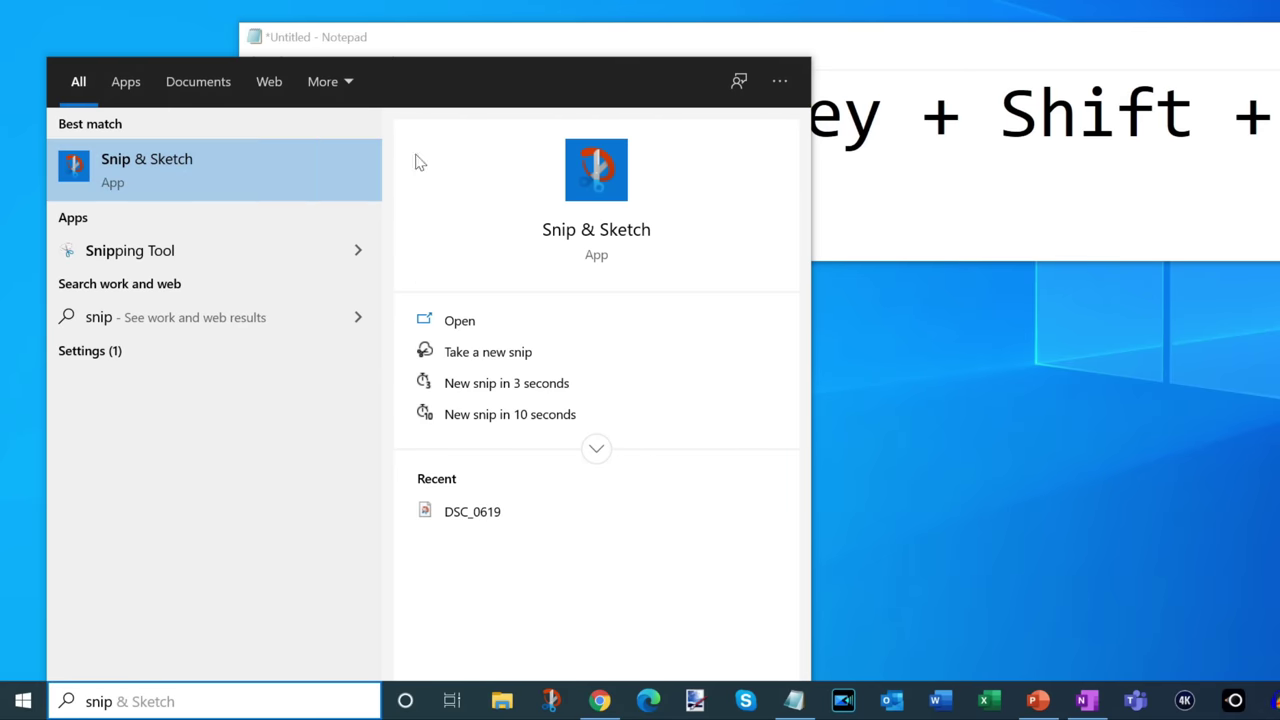
pyautogui.click(915, 70)
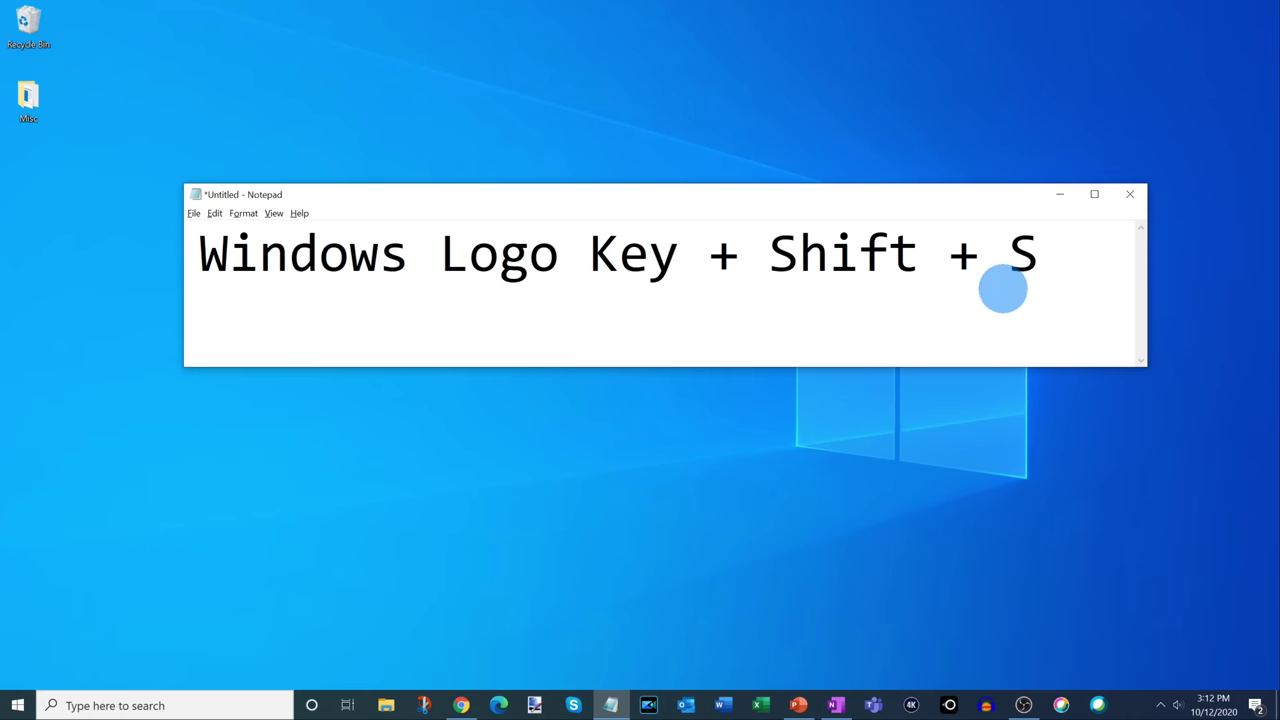
pyautogui.press('super+shift+s')
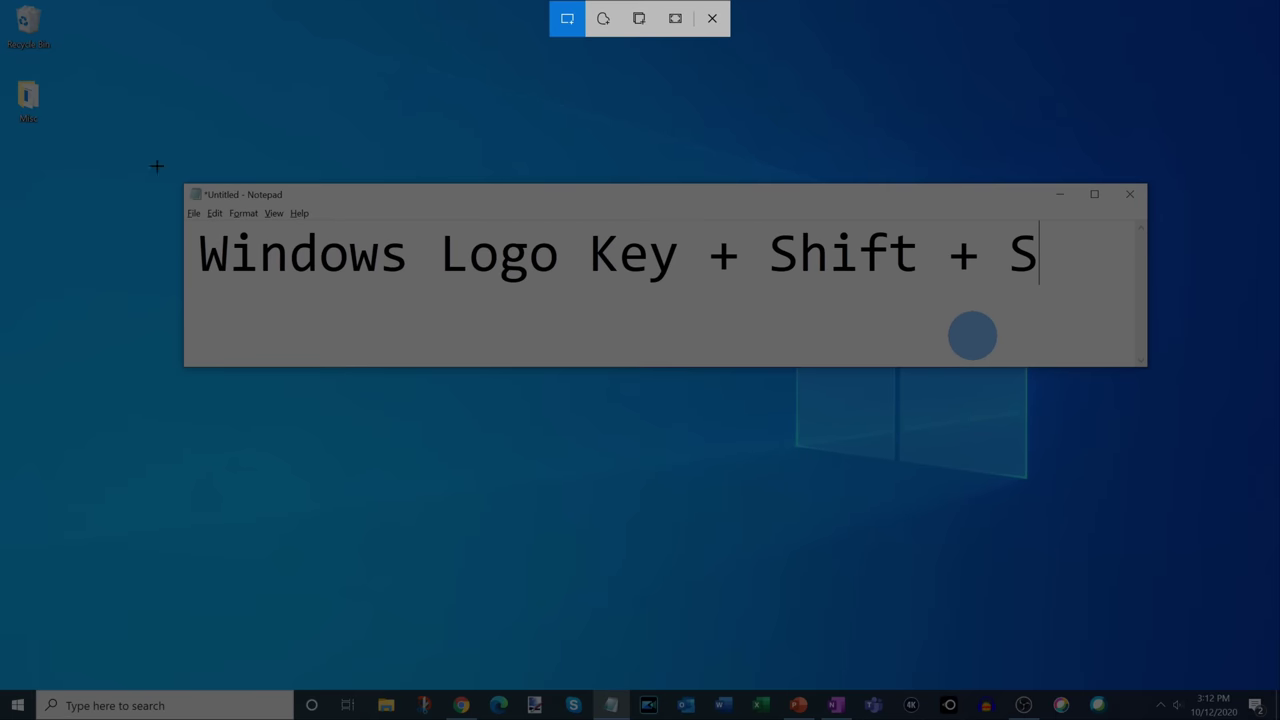
# Snip the region around the Notepad window and open the capture in Snip & Sketch
pyautogui.moveTo(0, 227); pyautogui.dragTo(1279, 719)
pyautogui.moveTo(1198, 535); pyautogui.dragTo(1154, 535)
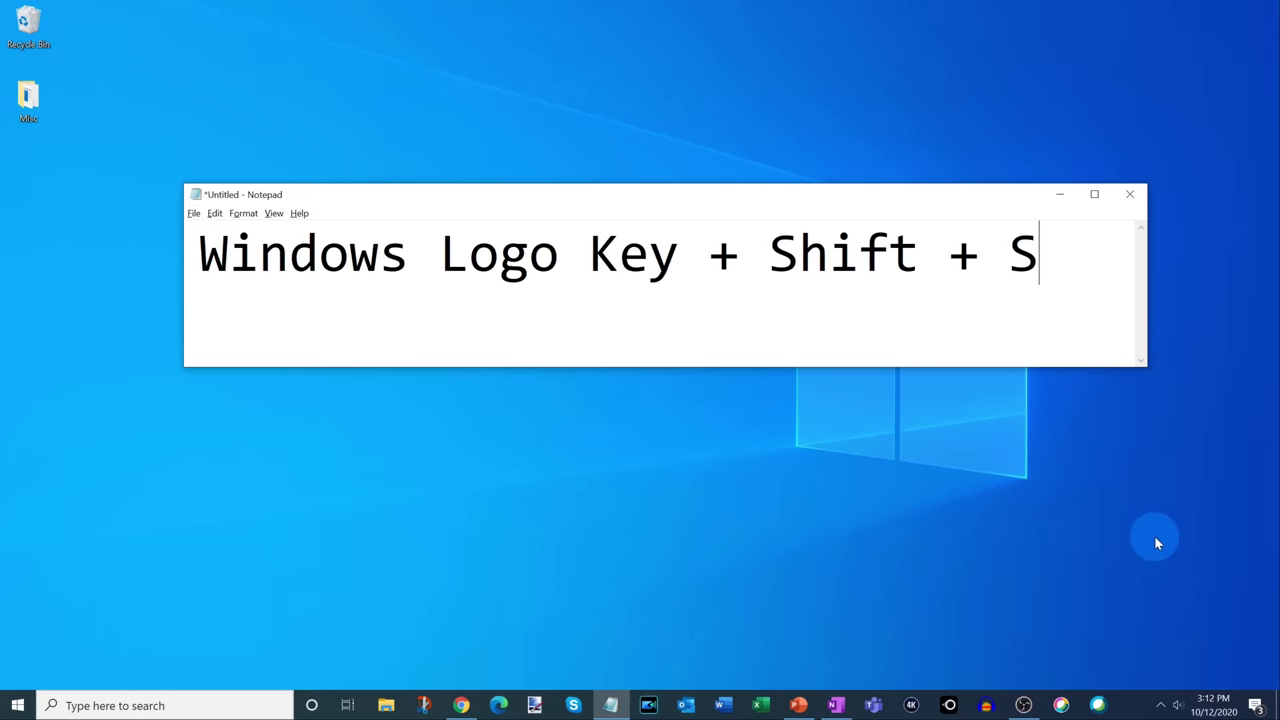
pyautogui.click(1155, 543)
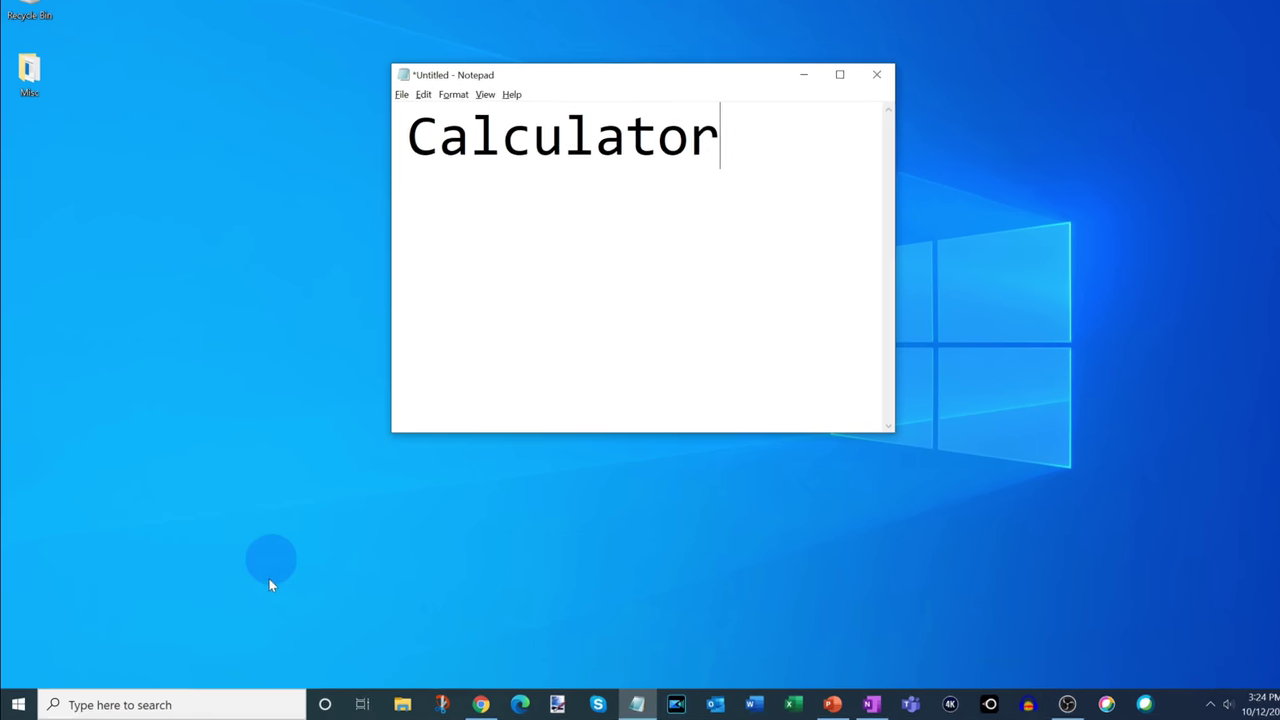
# Launch Calculator by searching 'calc' and pin it in compact always-on-top mode above Notepad
pyautogui.click(160, 705)
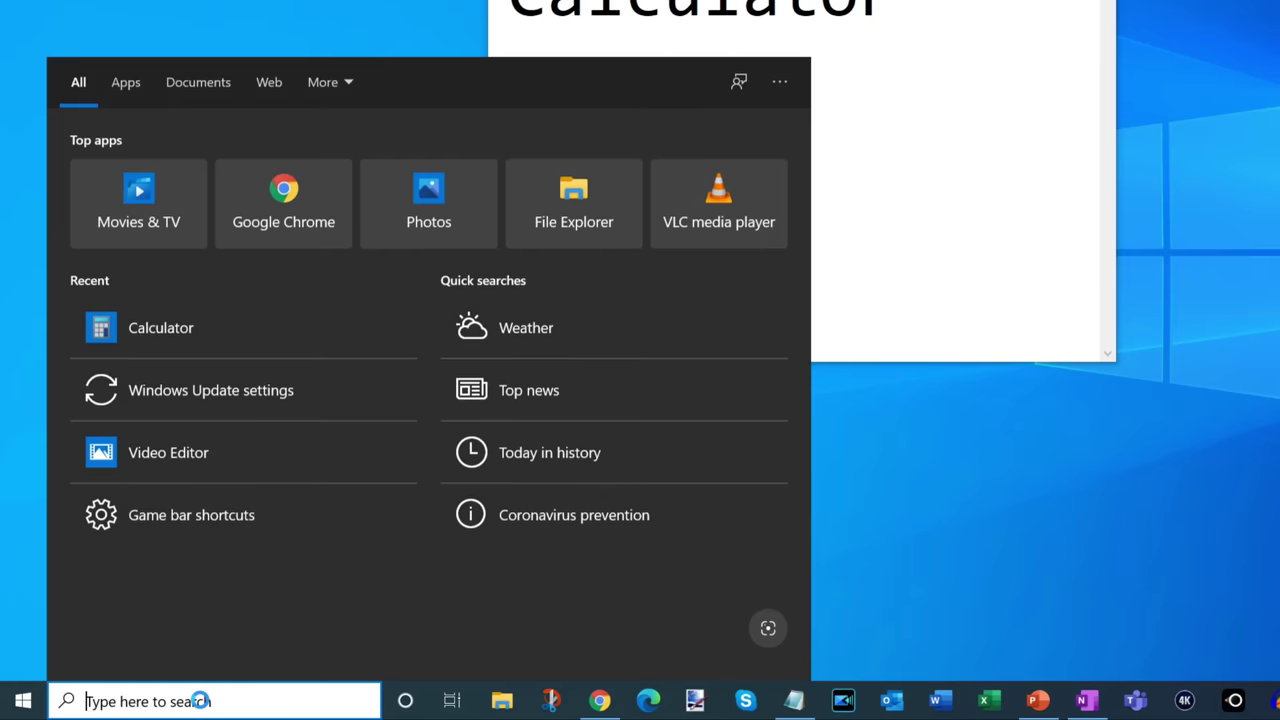
pyautogui.write('calc')
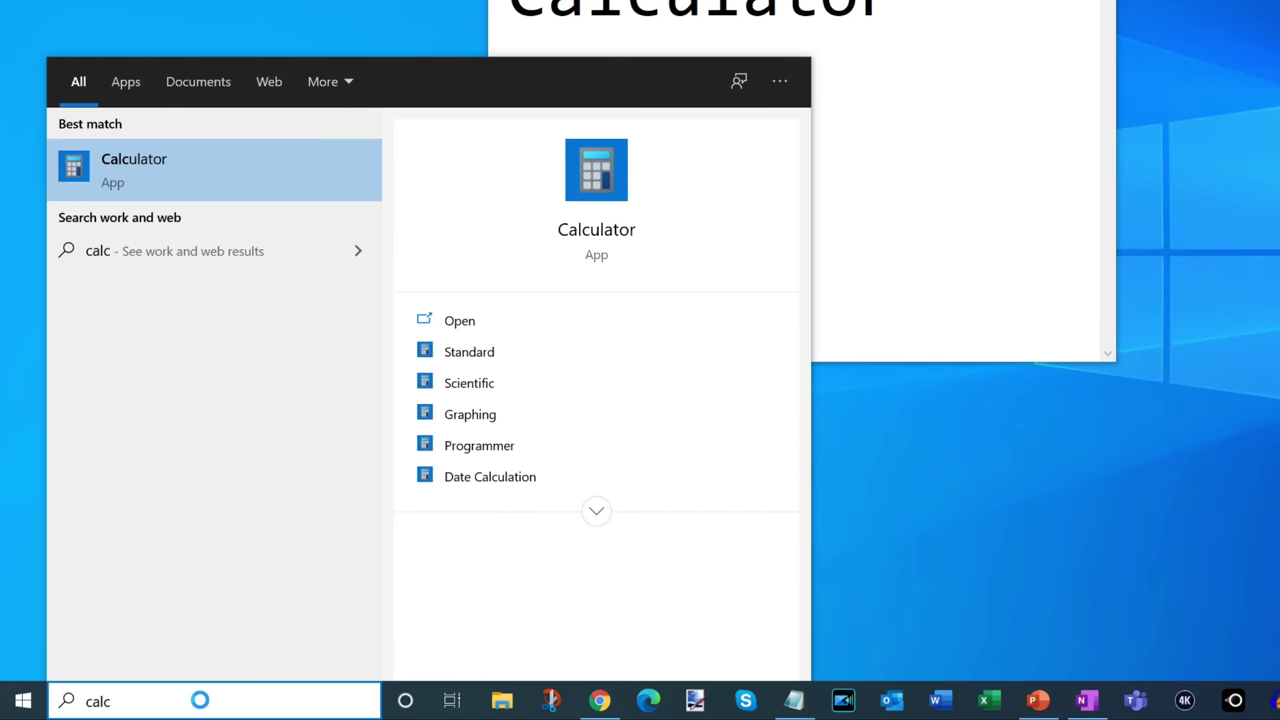
pyautogui.click(140, 180)
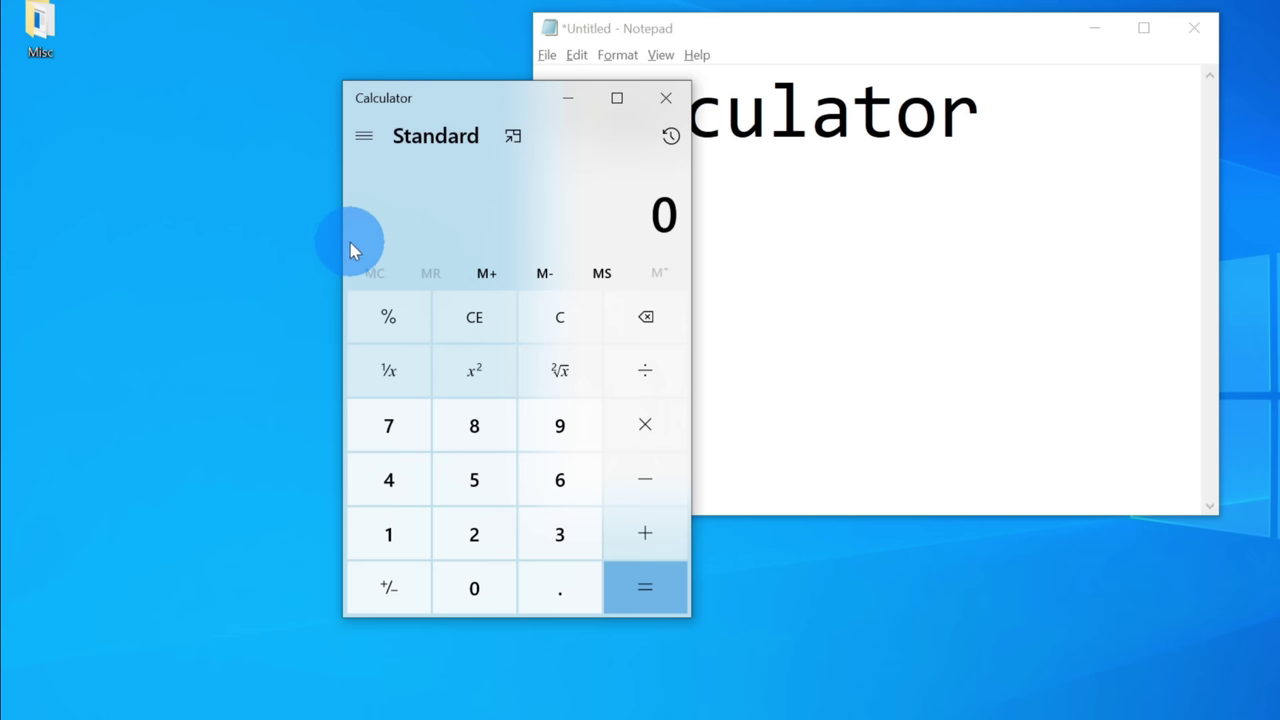
pyautogui.click(514, 145)
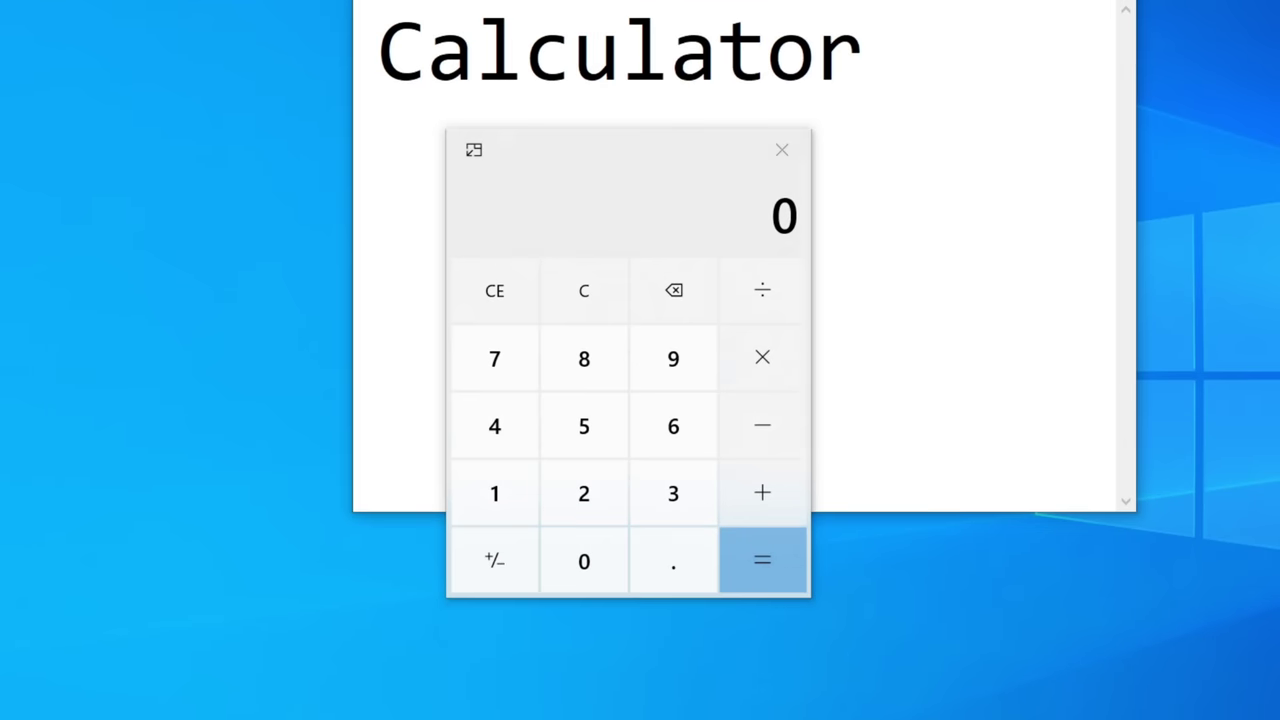
# Move Notepad beneath the floating calculator, then restore Calculator to full Standard view
pyautogui.moveTo(740, 0); pyautogui.dragTo(671, 0)
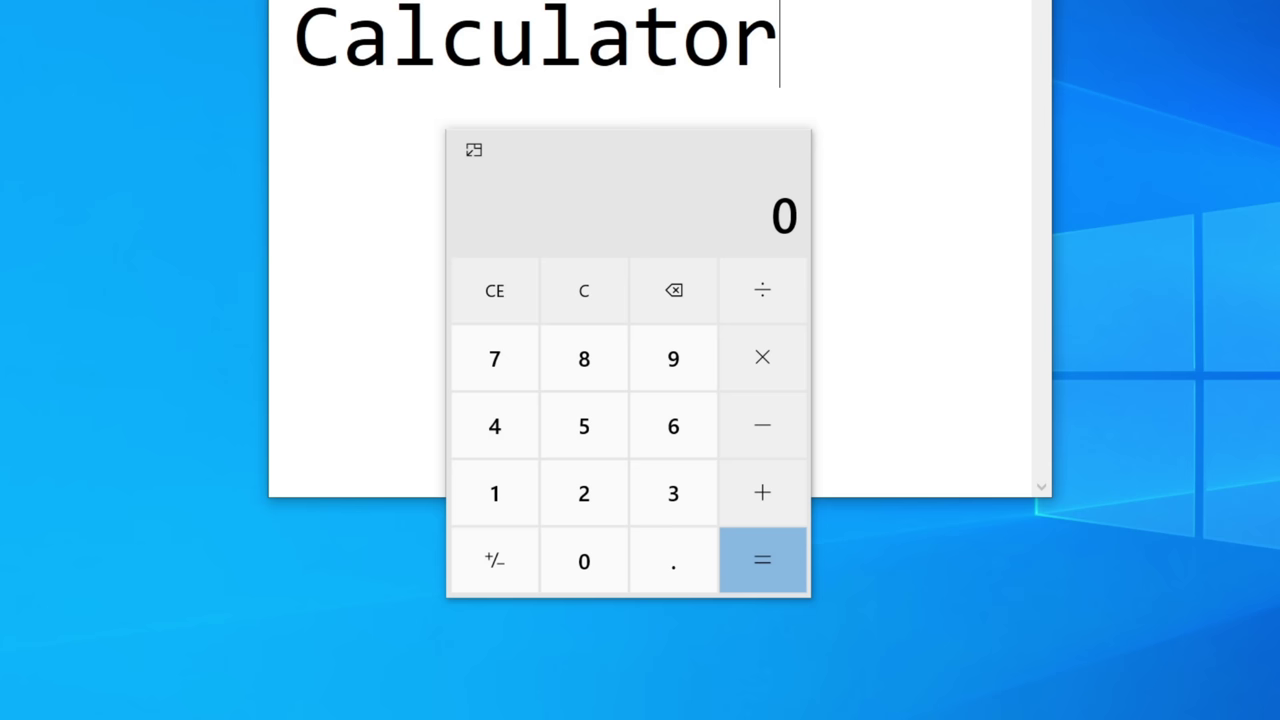
pyautogui.click(474, 150)
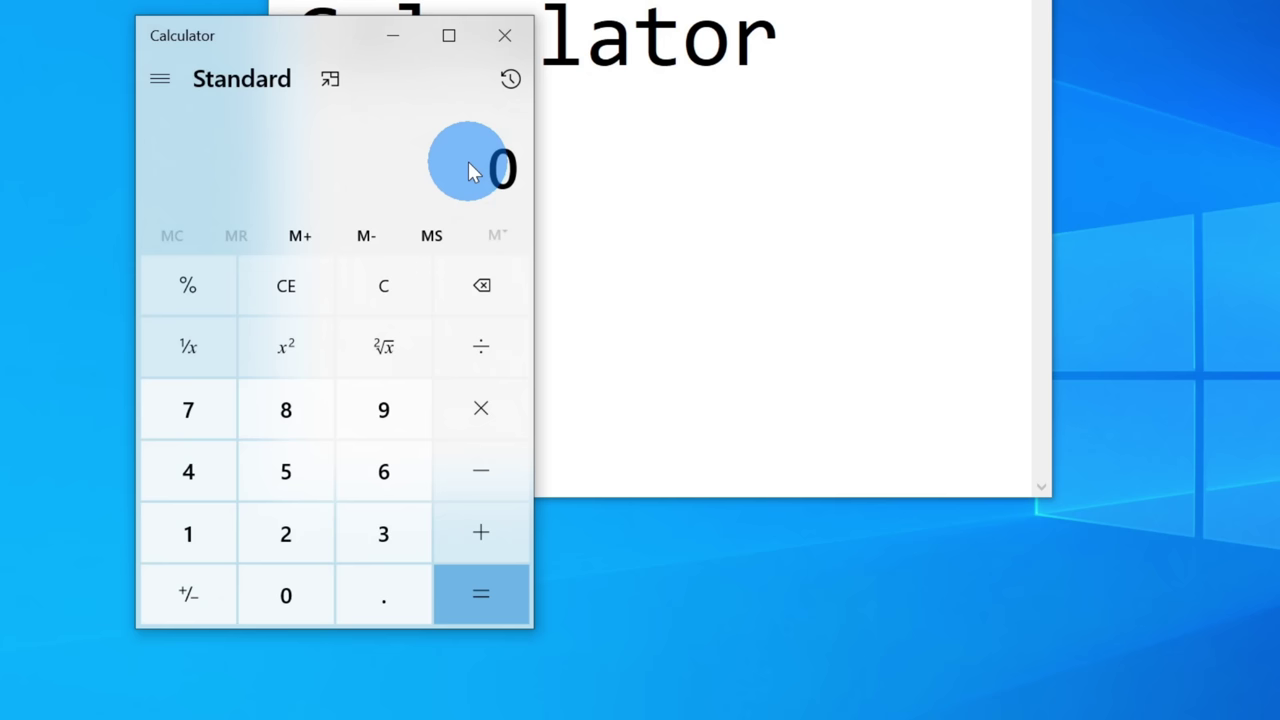
# Switch Calculator to the Speed converter, Kilometers per hour to Miles per hour
pyautogui.click(167, 89)
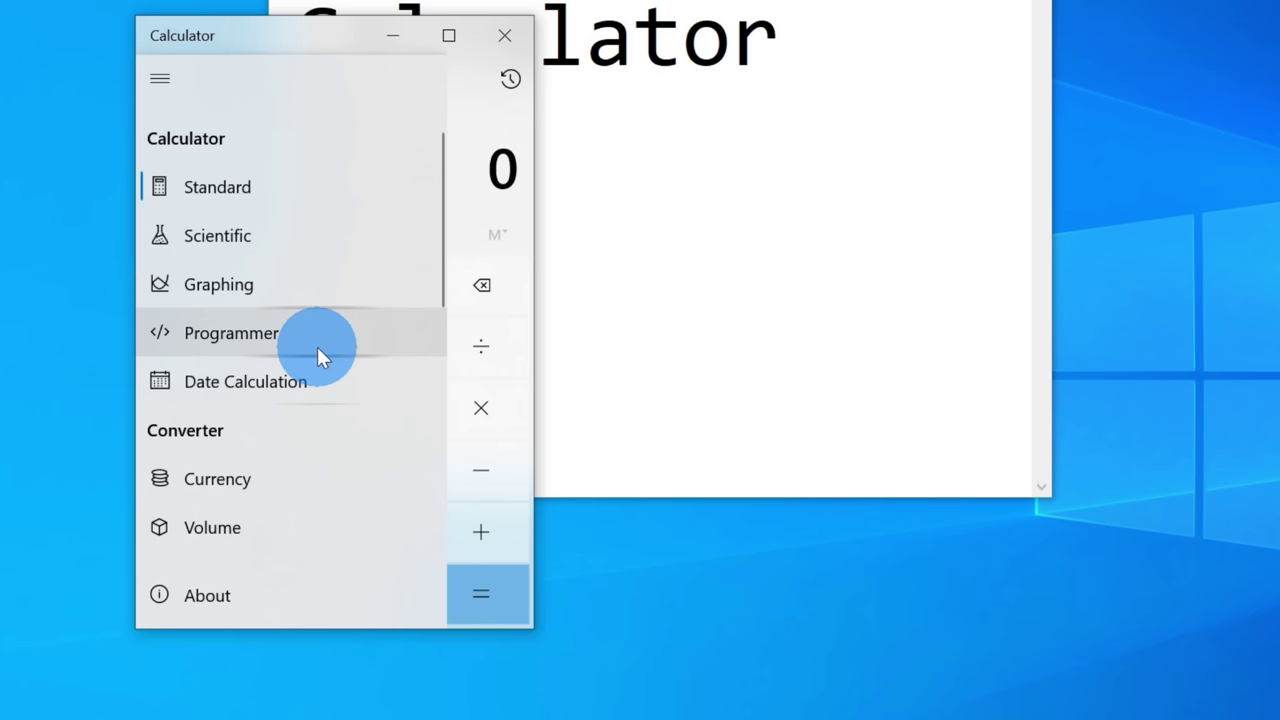
pyautogui.scroll(-4, 317, 352)
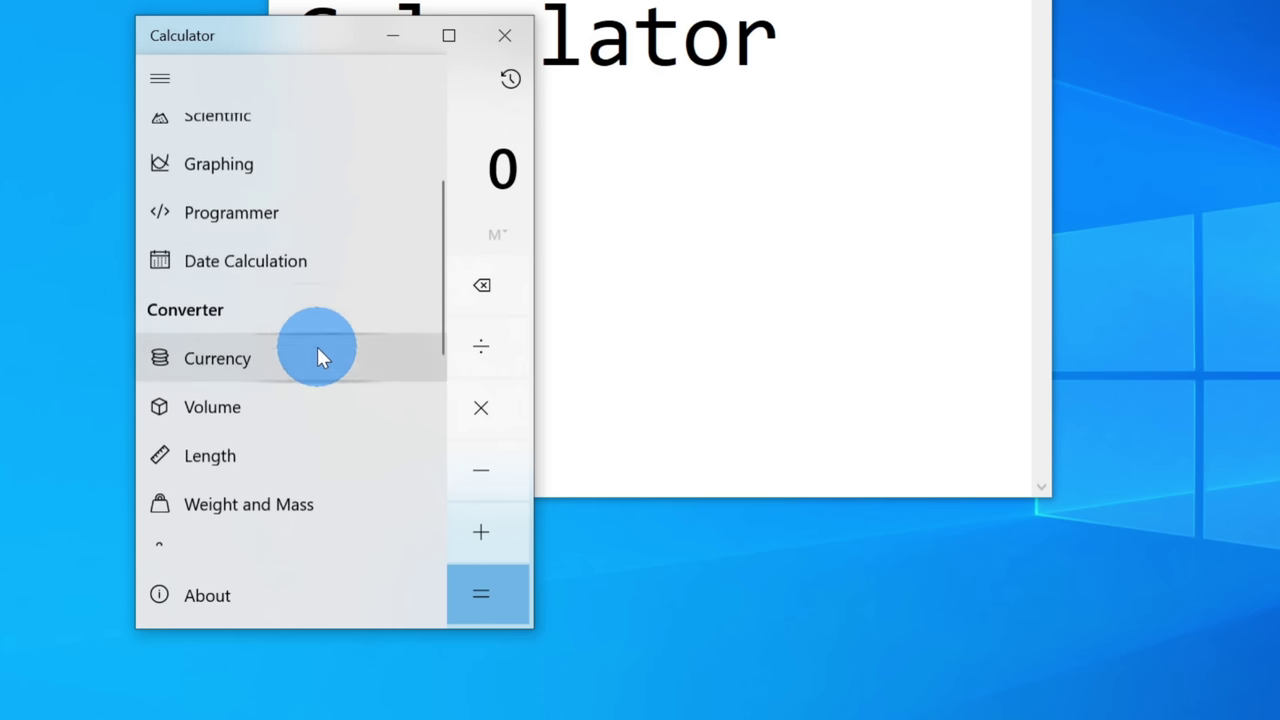
pyautogui.scroll(-3, 328, 305)
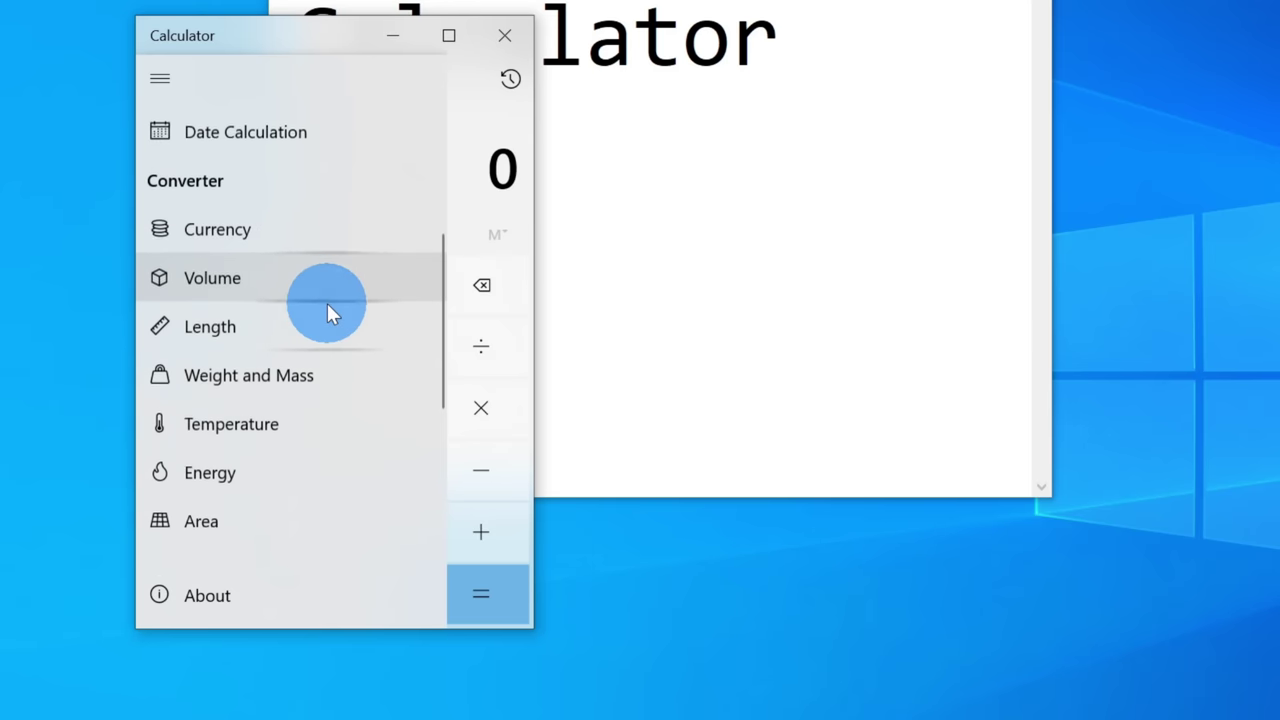
pyautogui.scroll(1, 328, 305)
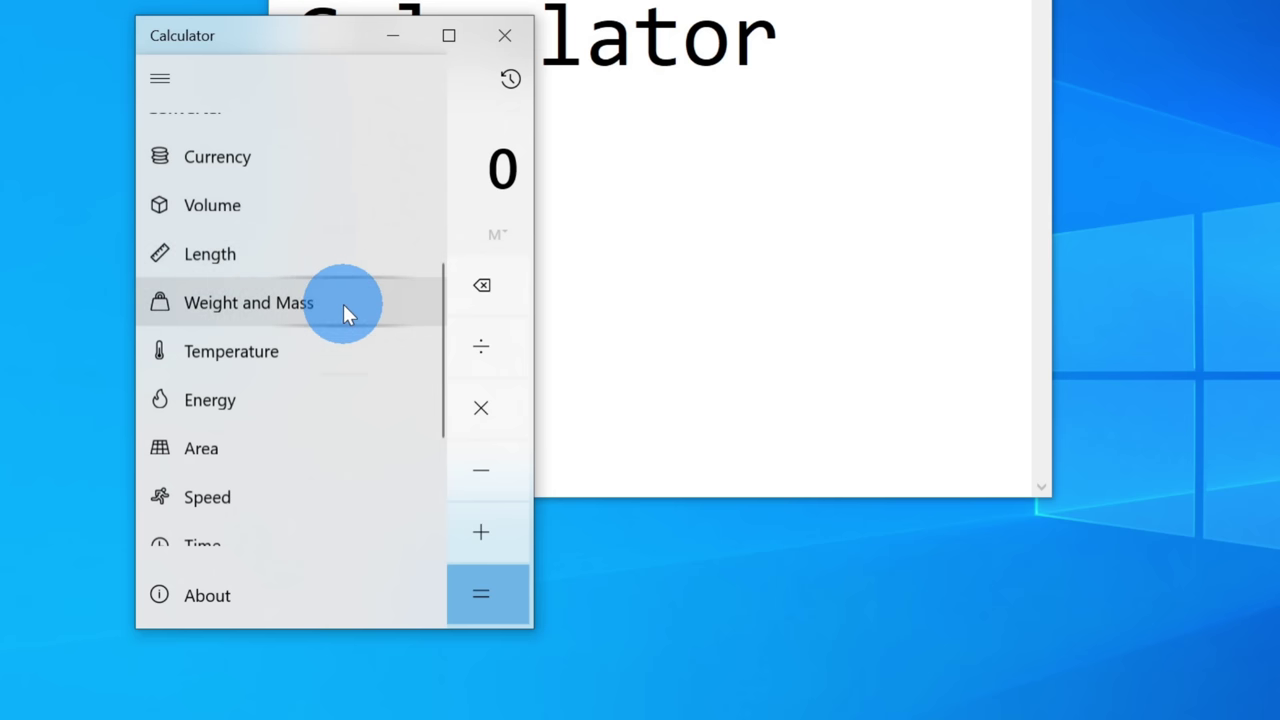
pyautogui.scroll(-4, 343, 304)
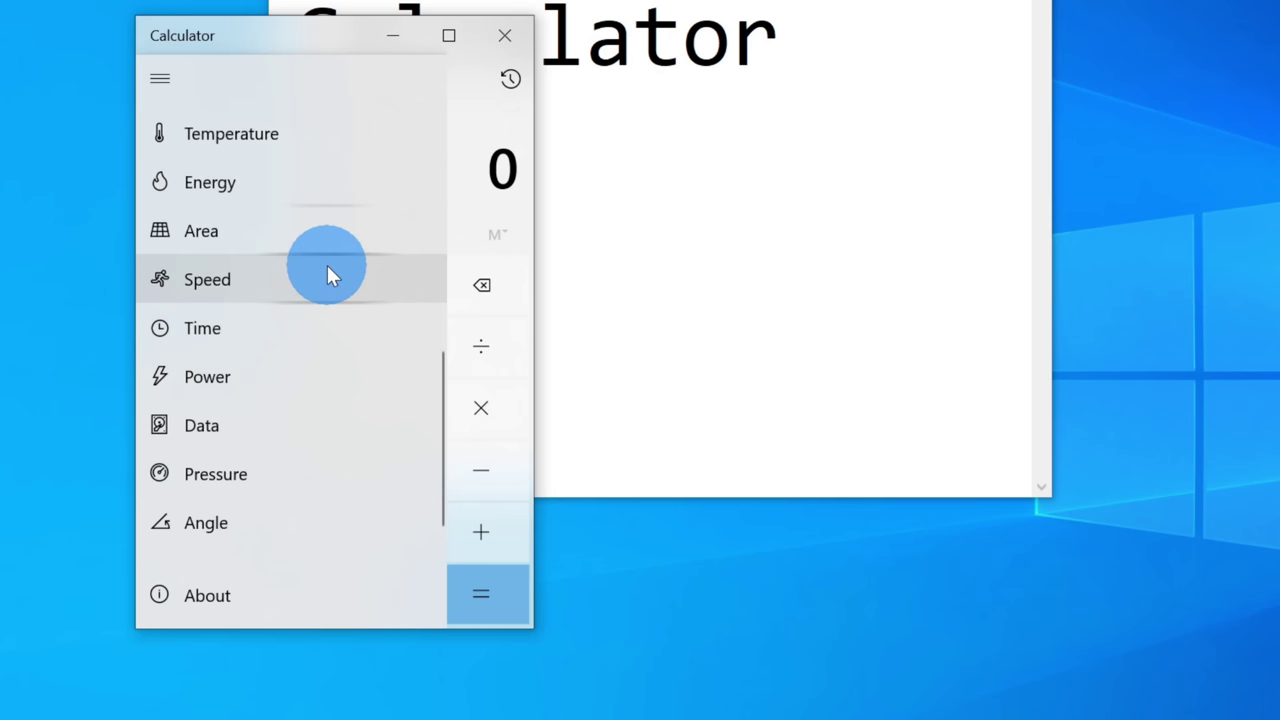
pyautogui.click(327, 270)
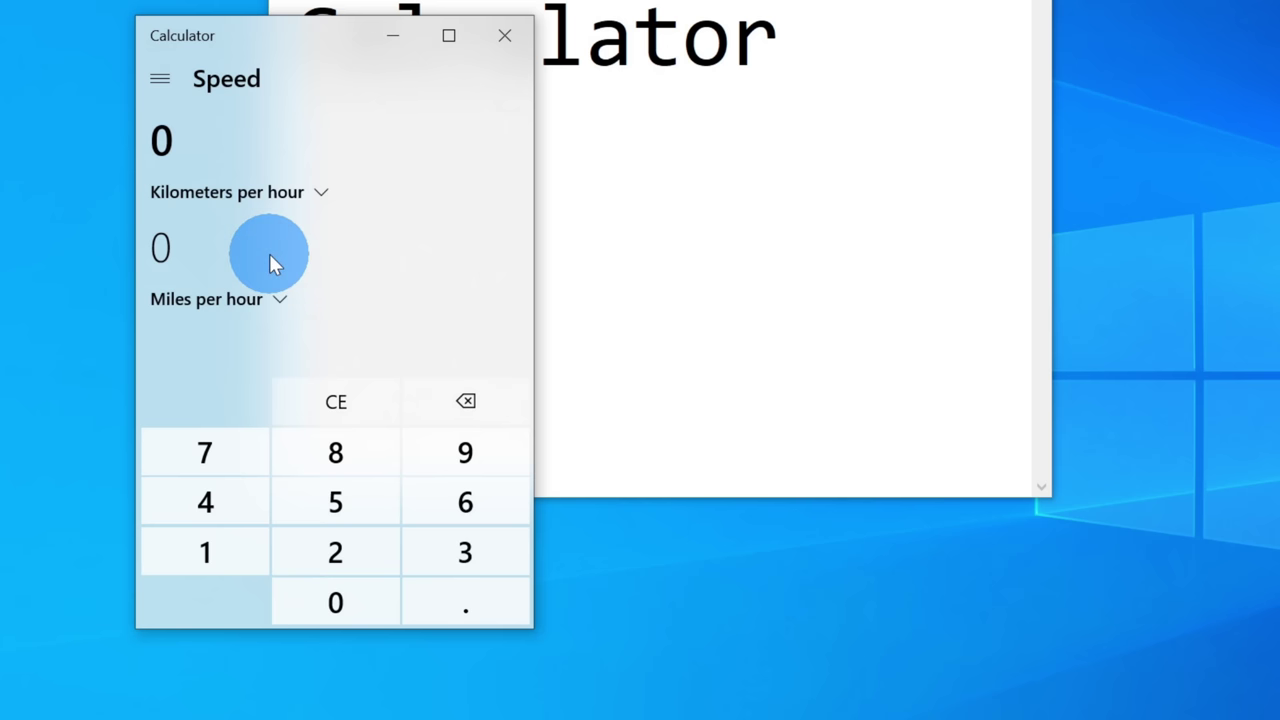
pyautogui.click(324, 193)
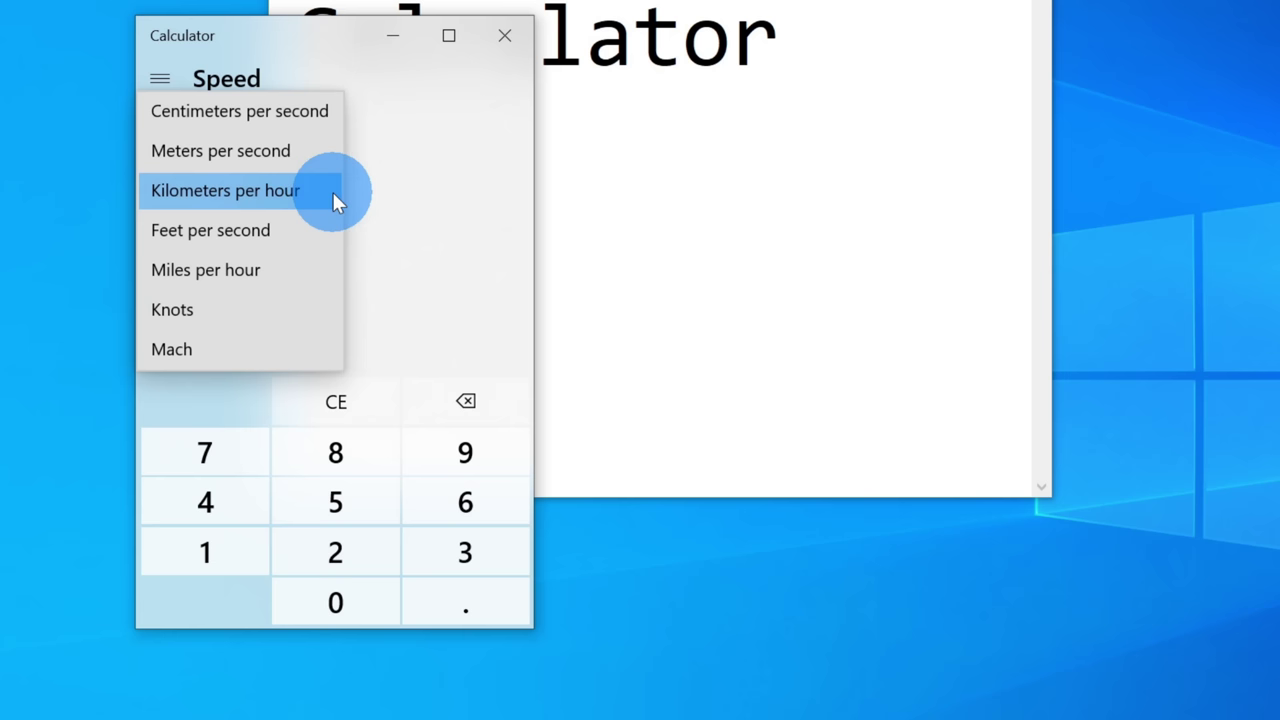
pyautogui.click(440, 195)
pyautogui.click(176, 248)
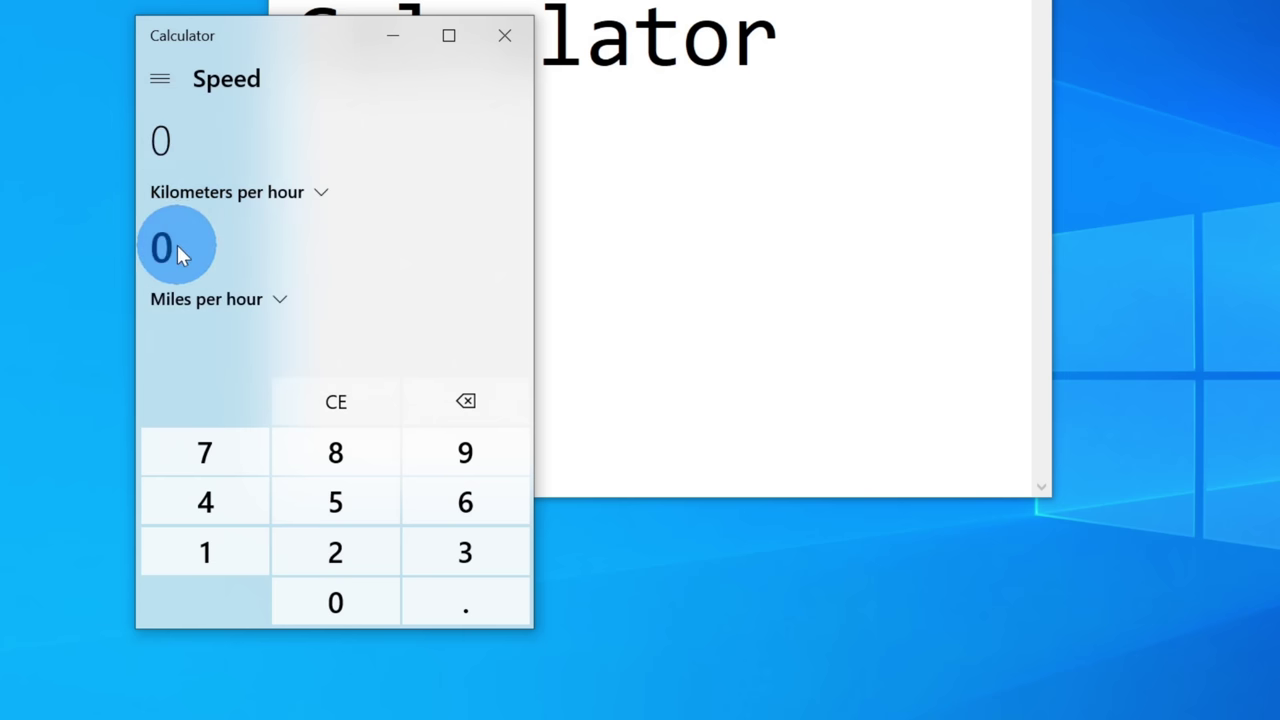